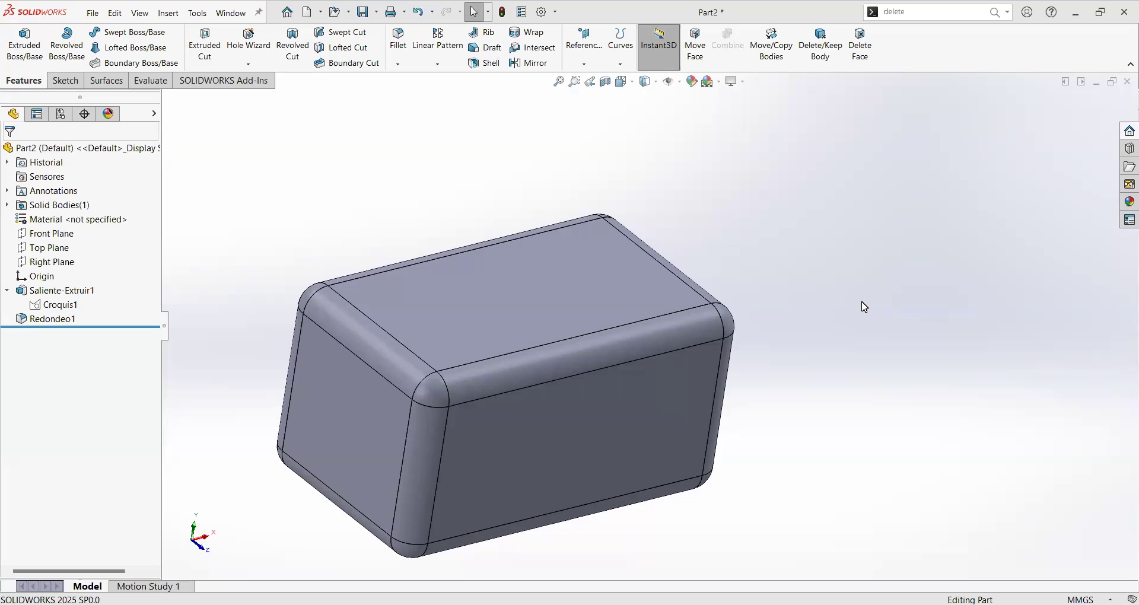
# Step: Orbit and zoom the filleted box to view its front and top faces
pyautogui.scroll(3, 865, 307)
pyautogui.moveTo(806, 297); pyautogui.dragTo(359, 273, button='middle')
pyautogui.scroll(-3, 514, 299)
pyautogui.scroll(3, 412, 298)
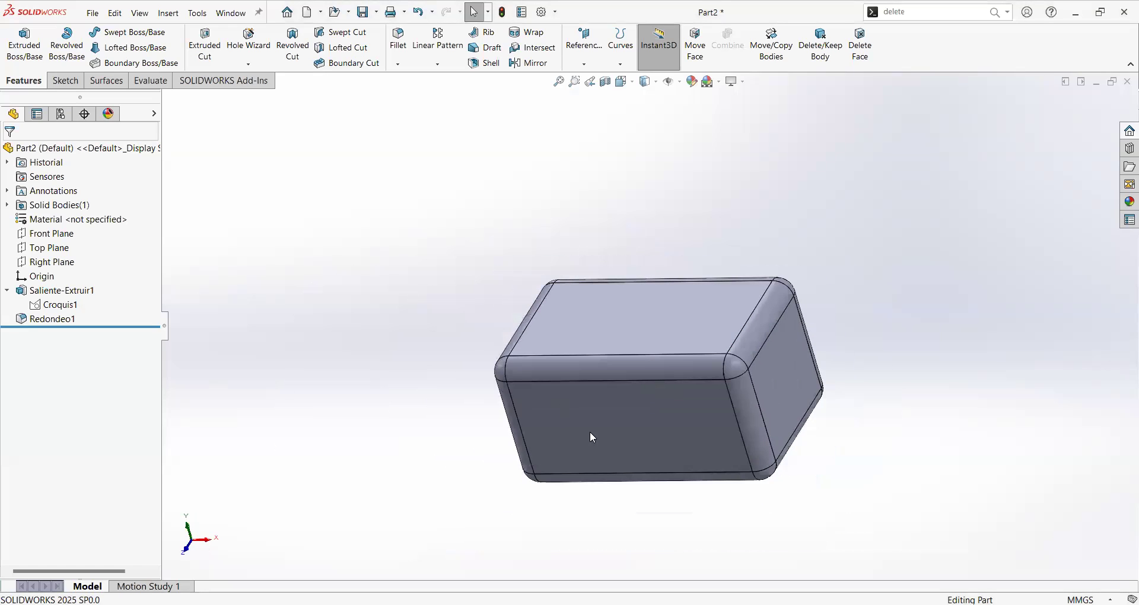
pyautogui.scroll(-3, 593, 438)
pyautogui.moveTo(349, 267); pyautogui.dragTo(216, 295, button='middle')
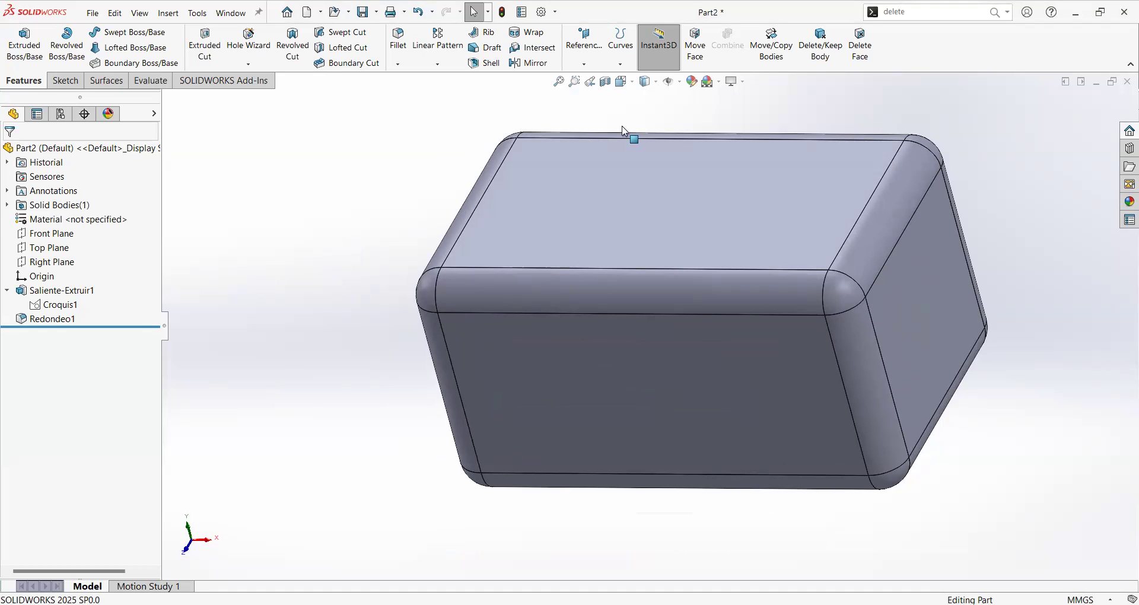
# Step: Search the commands for 'equ' to bring up the Equations command
pyautogui.click(919, 16)
pyautogui.click(1010, 15)
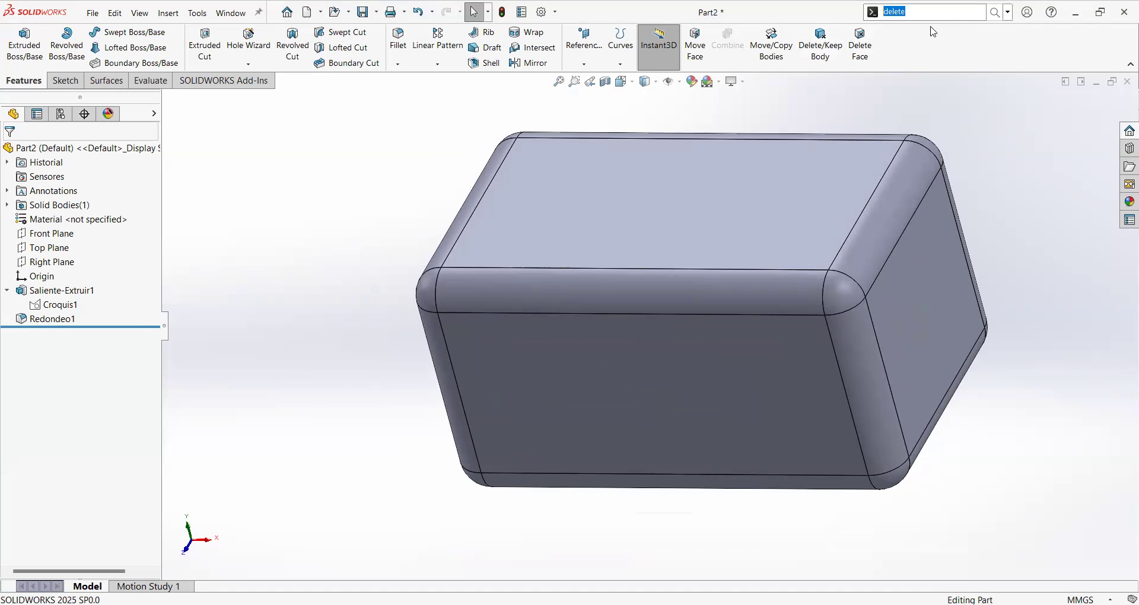
pyautogui.click(923, 26)
pyautogui.write('equ')
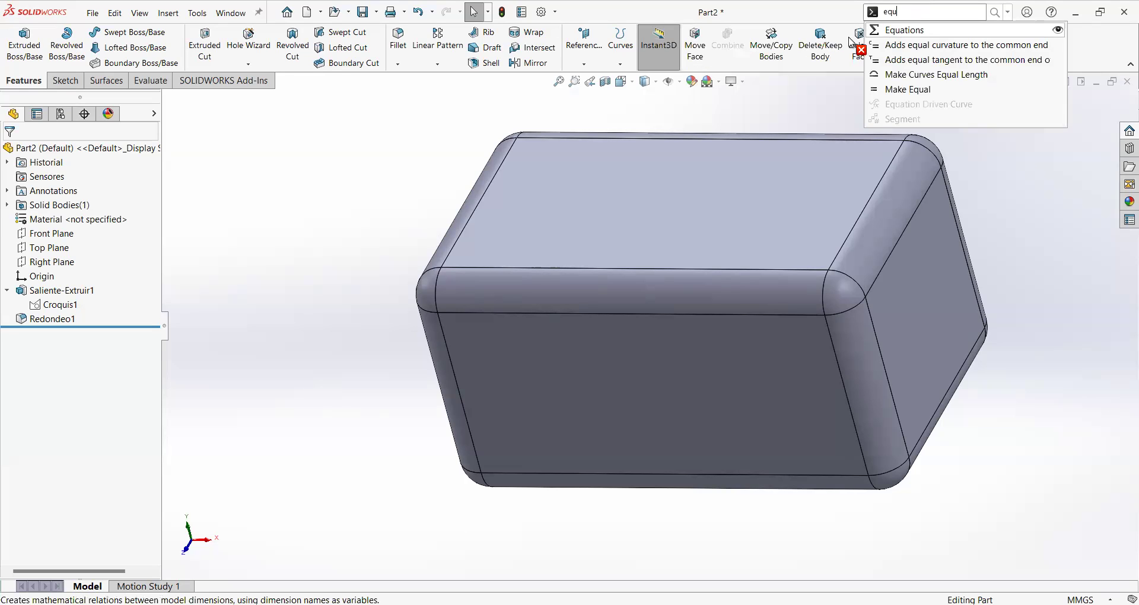
pyautogui.click(842, 103)
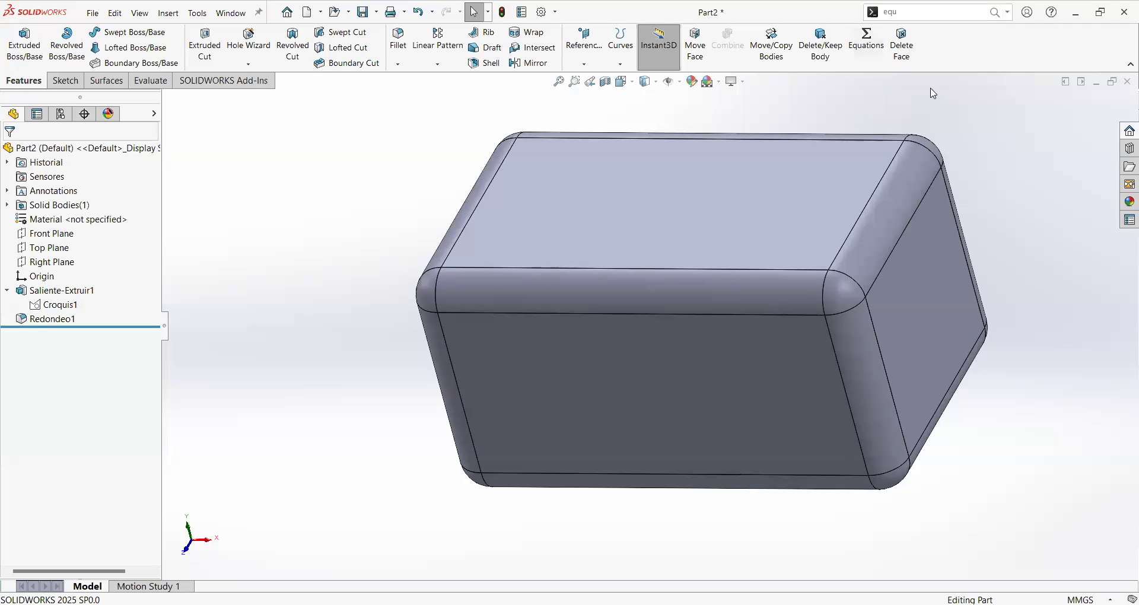
# Step: Open Equations and cycle through Equation, Sketch Equation and Ordered views, ending on Dimension View
pyautogui.click(868, 64)
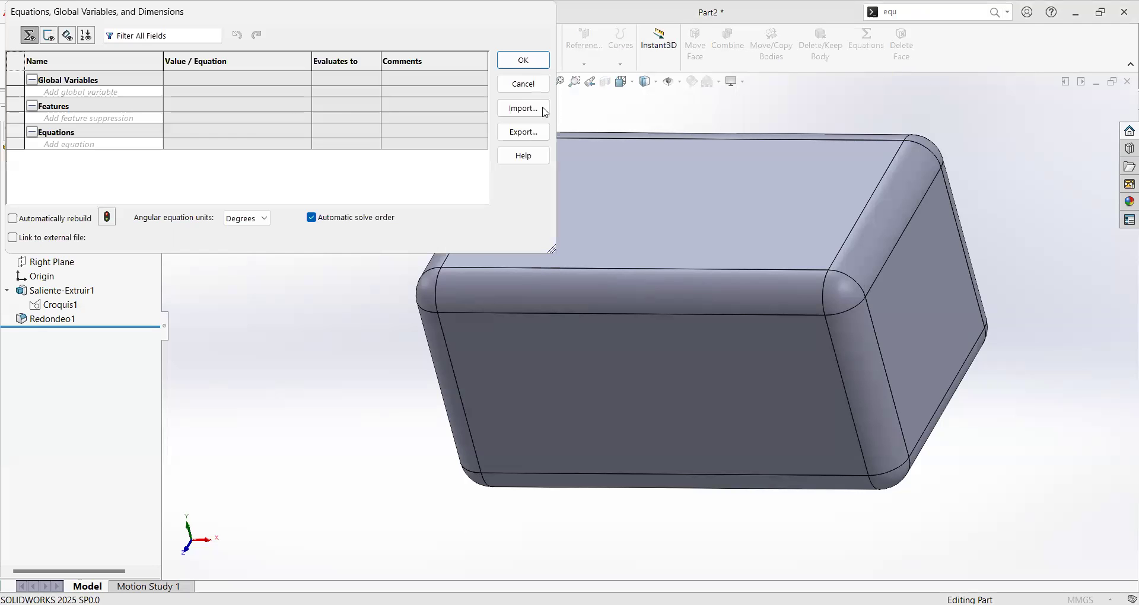
pyautogui.click(68, 38)
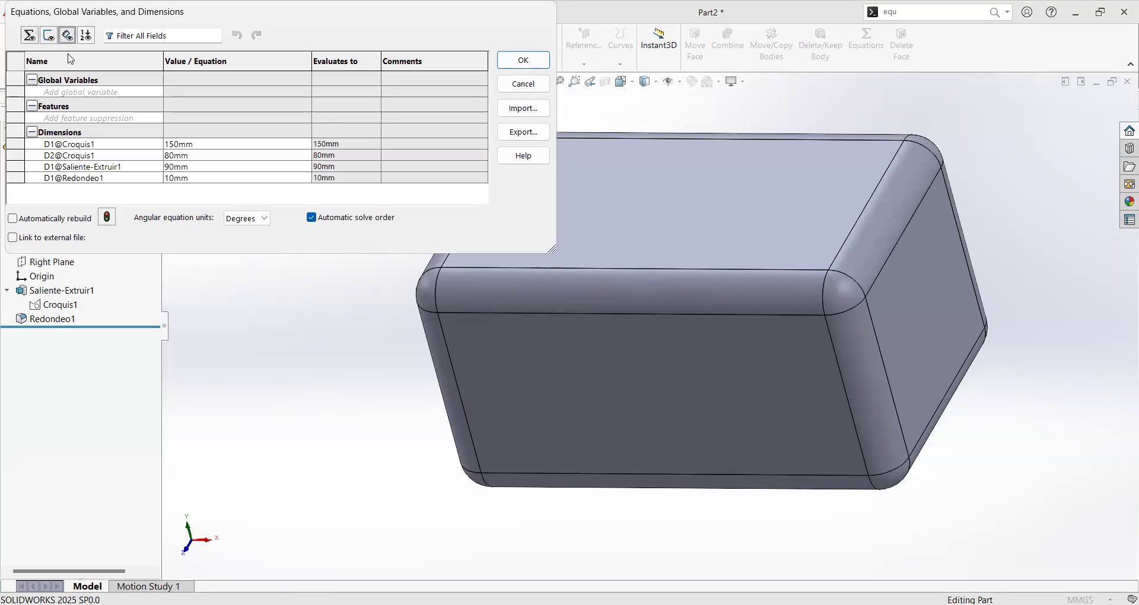
pyautogui.click(31, 38)
pyautogui.click(48, 38)
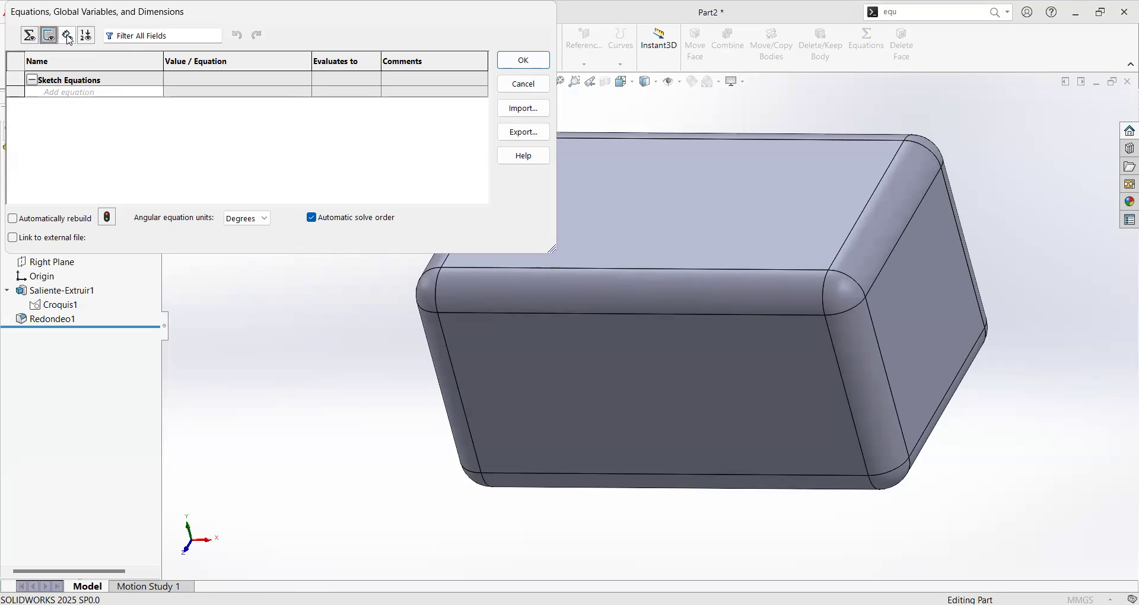
pyautogui.click(68, 38)
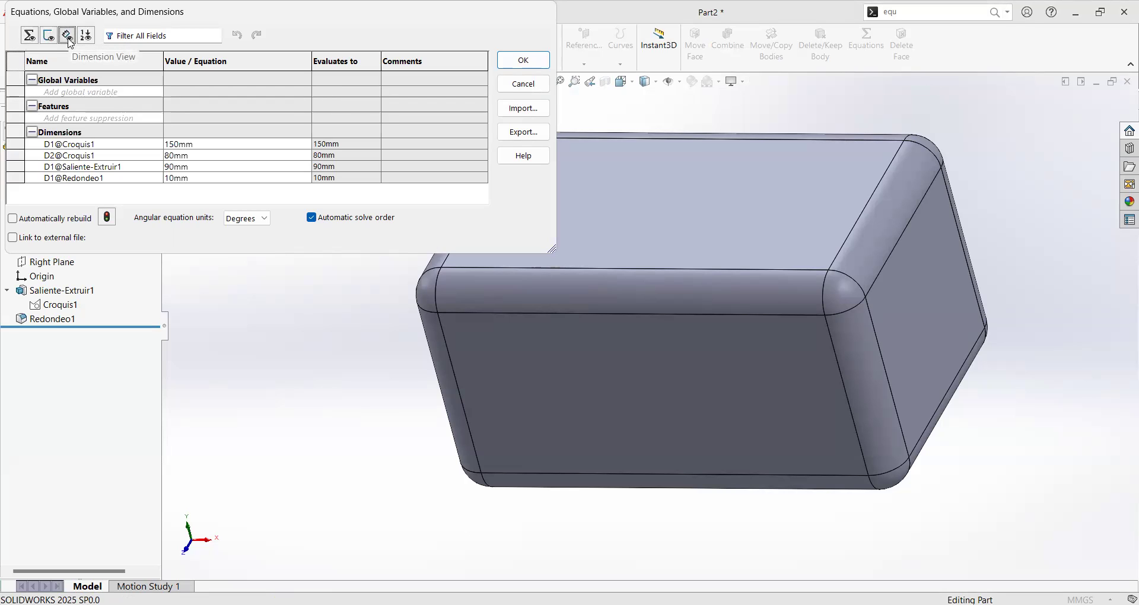
pyautogui.click(86, 35)
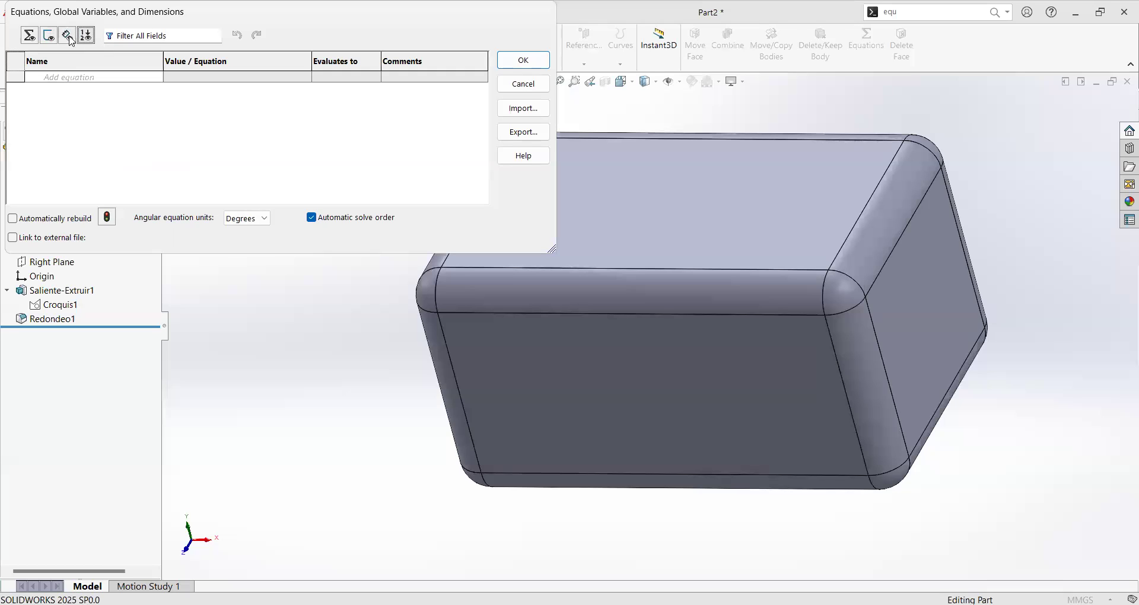
pyautogui.click(70, 37)
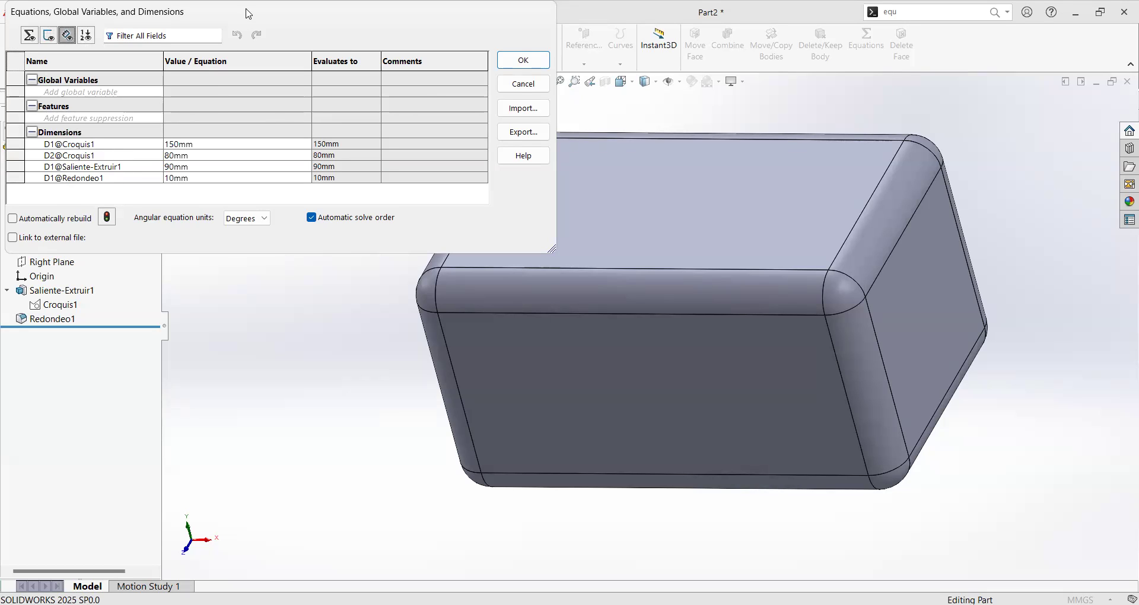
# Step: Move the Equations dialog right and select the D2@Croquis1, extrusion depth and fillet radius value cells
pyautogui.moveTo(249, 14); pyautogui.dragTo(808, 88)
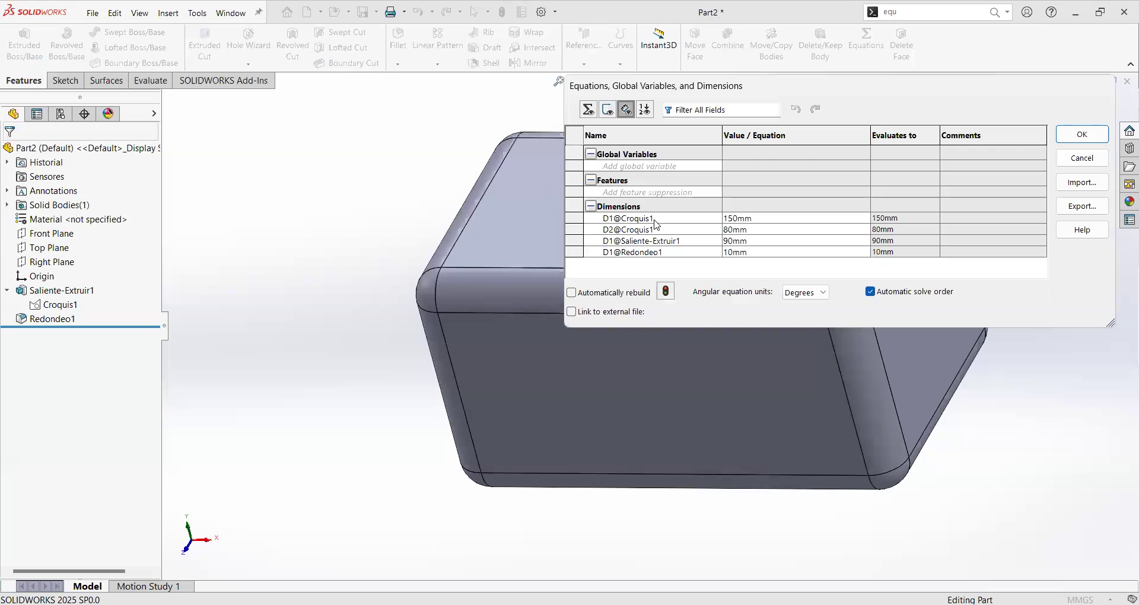
pyautogui.click(757, 230)
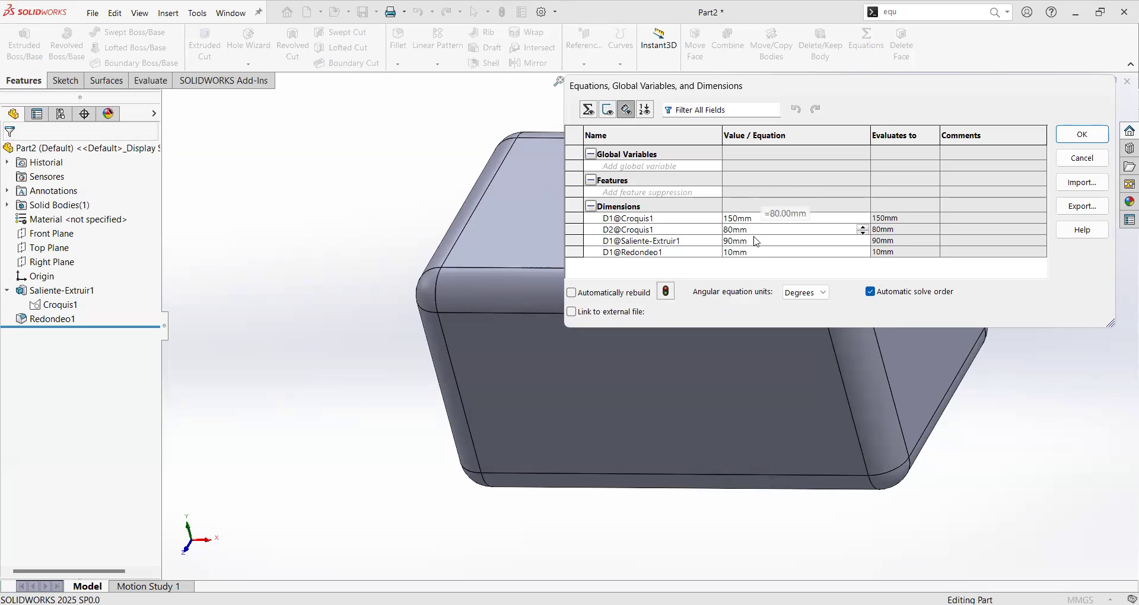
pyautogui.click(754, 241)
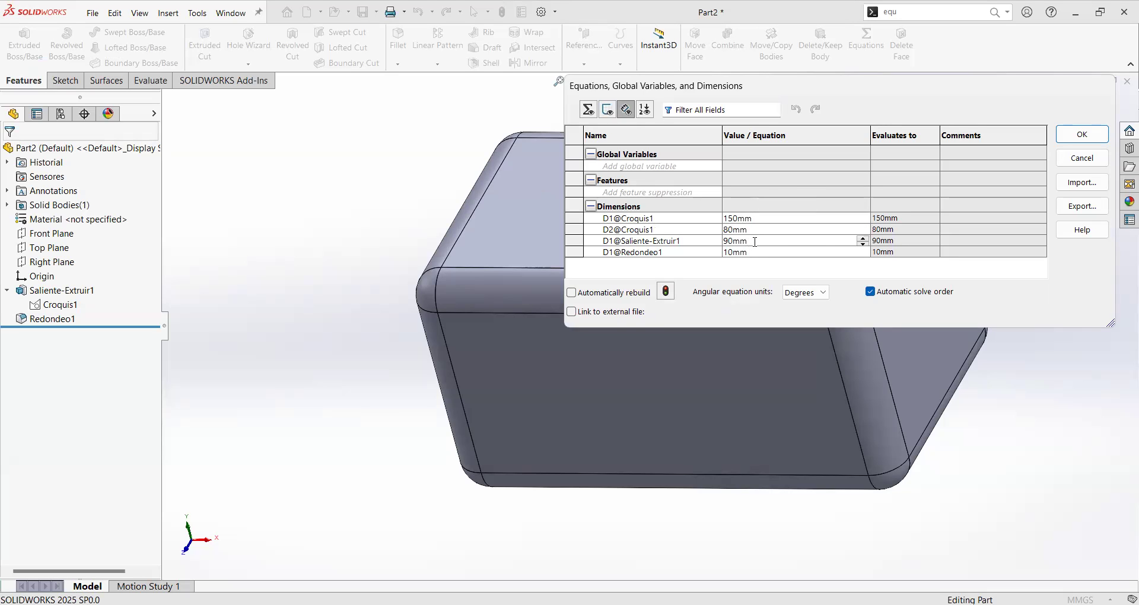
pyautogui.click(754, 254)
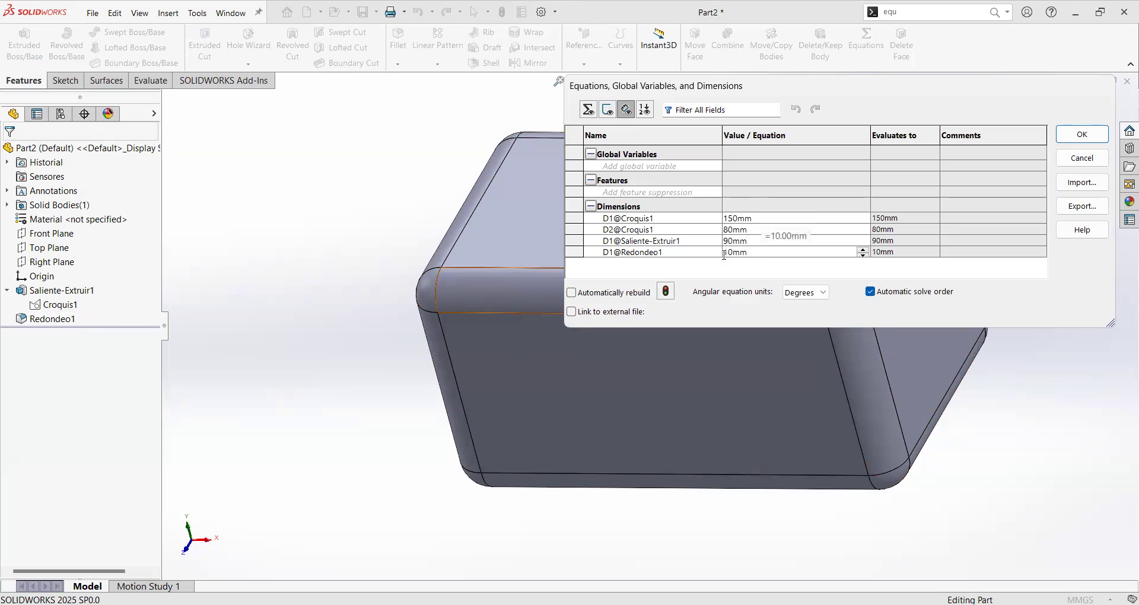
# Step: Select the name cells of D1@Croquis1, D2@Croquis1 and D1@Saliente-Extruir1, then the new global-variable row
pyautogui.click(662, 222)
pyautogui.click(662, 243)
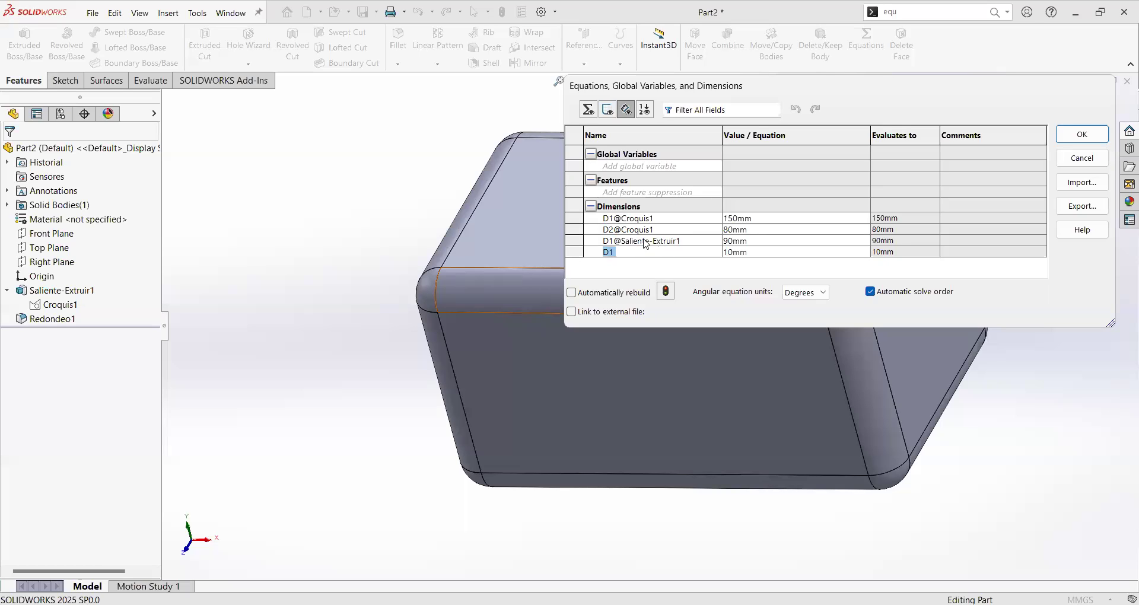
pyautogui.click(649, 231)
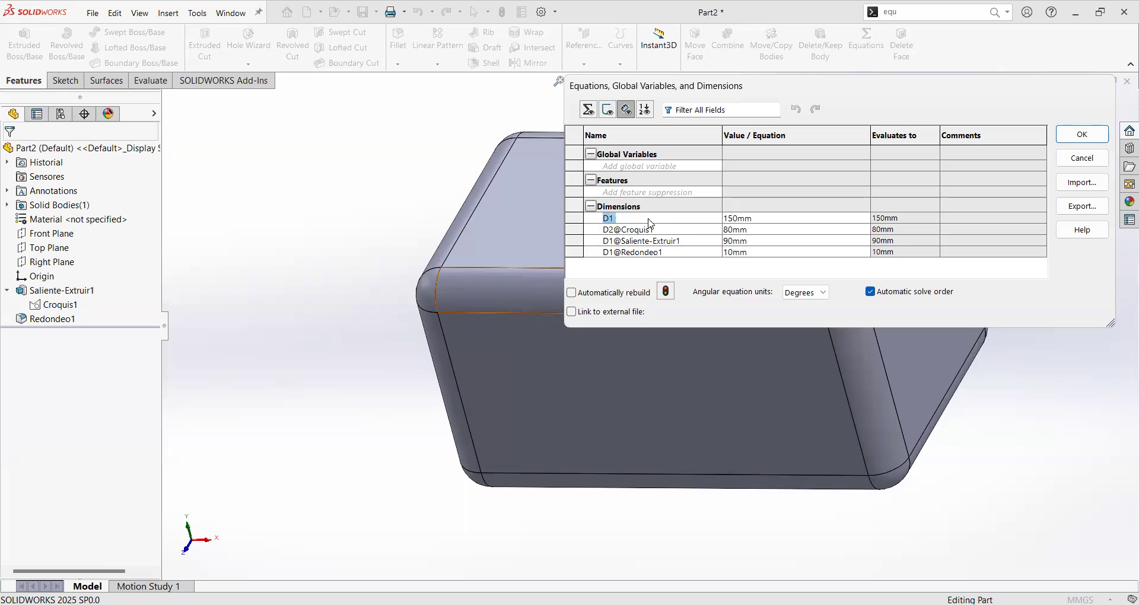
pyautogui.click(669, 242)
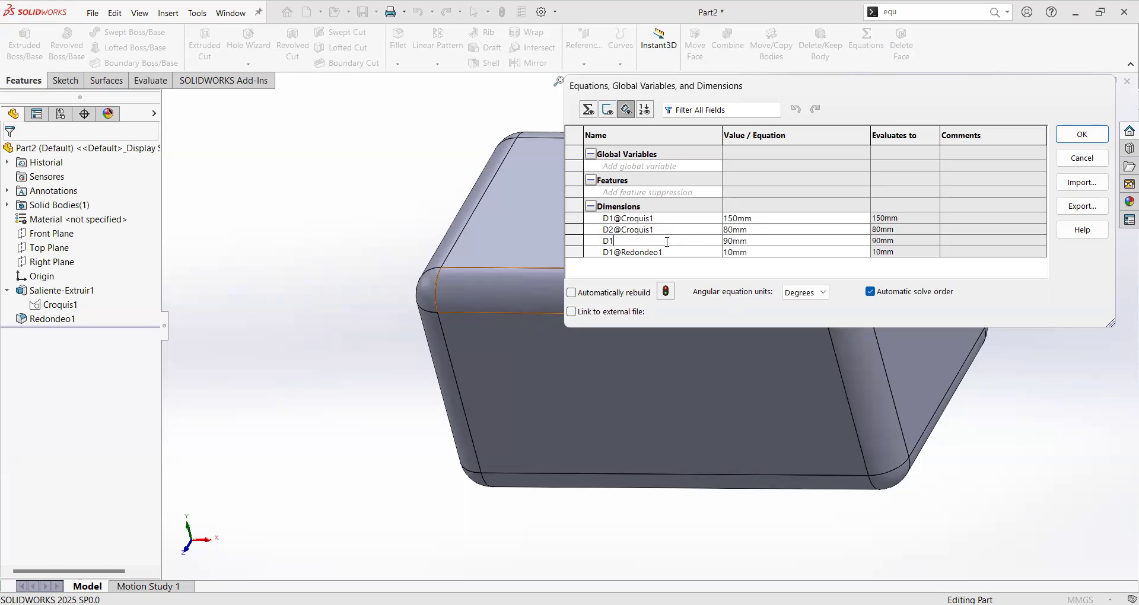
pyautogui.click(673, 232)
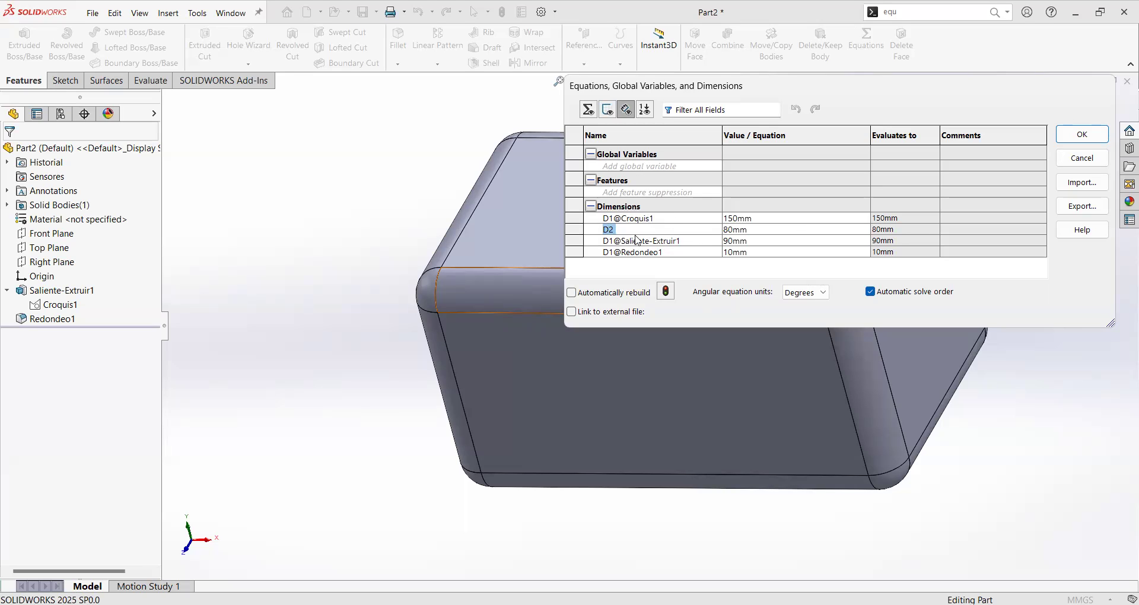
pyautogui.click(633, 166)
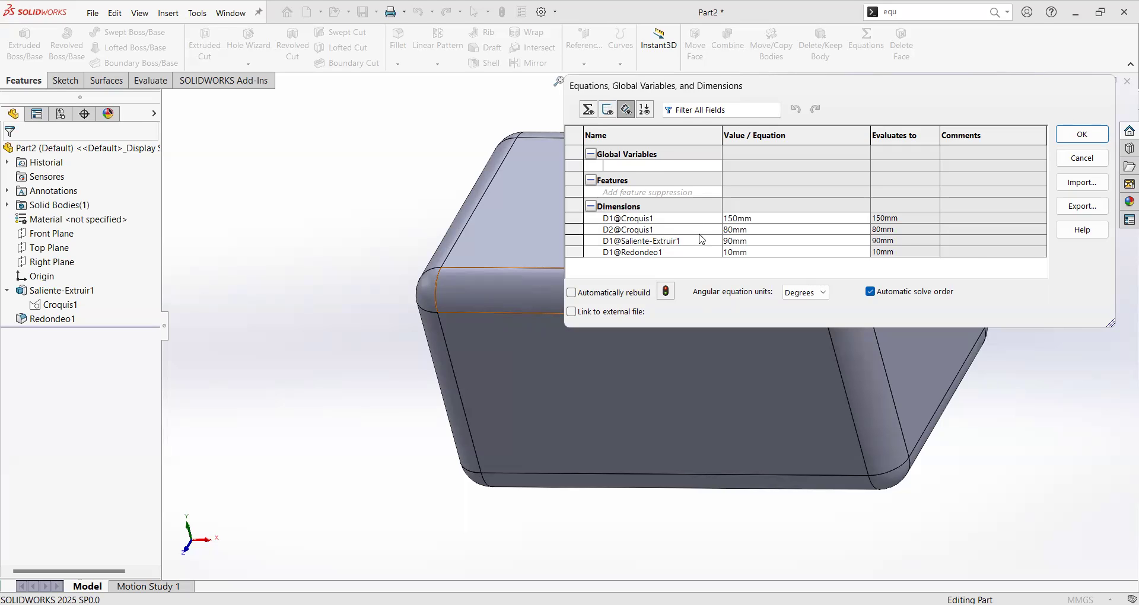
# Step: Replace D2@Croquis1's 80mm with "D1@Croquis1"/2, so it evaluates to 75mm
pyautogui.click(751, 229)
pyautogui.doubleClick(725, 231)
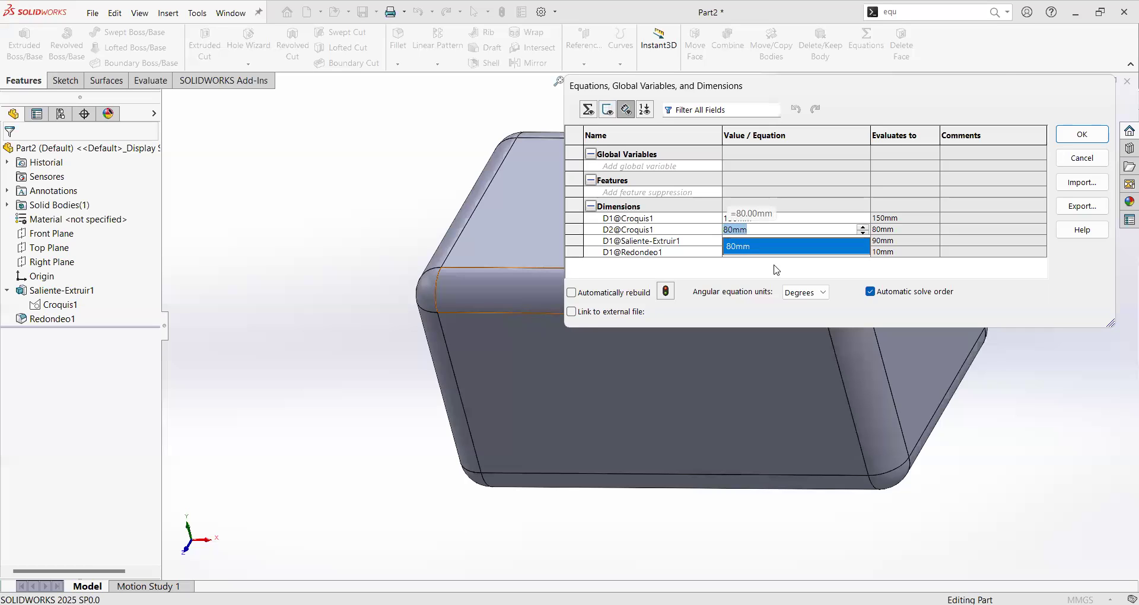
pyautogui.press('BackSpace')
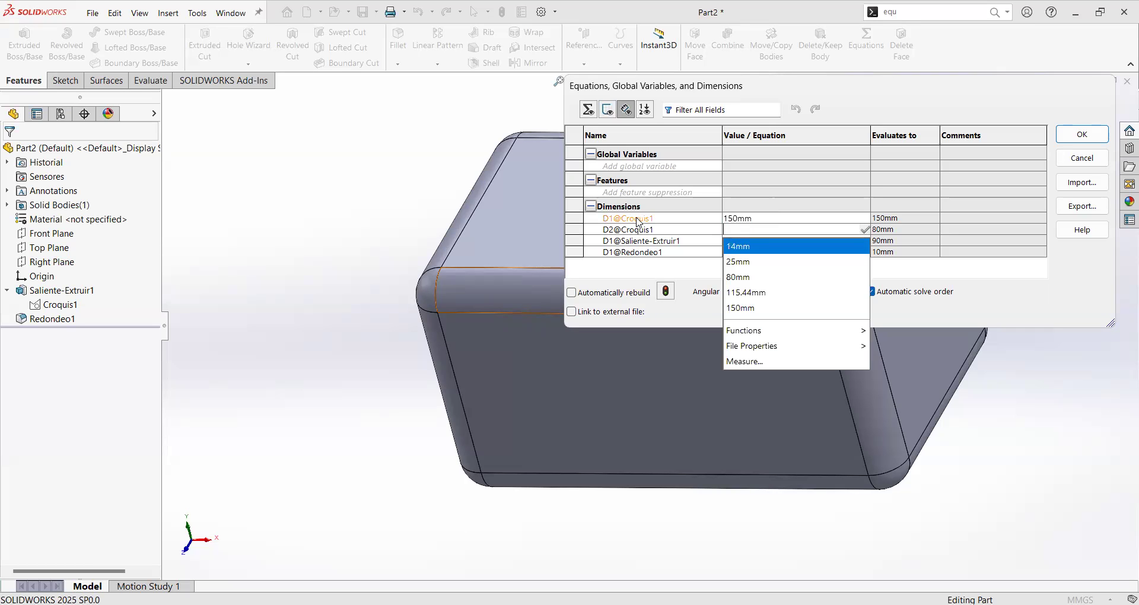
pyautogui.click(638, 220)
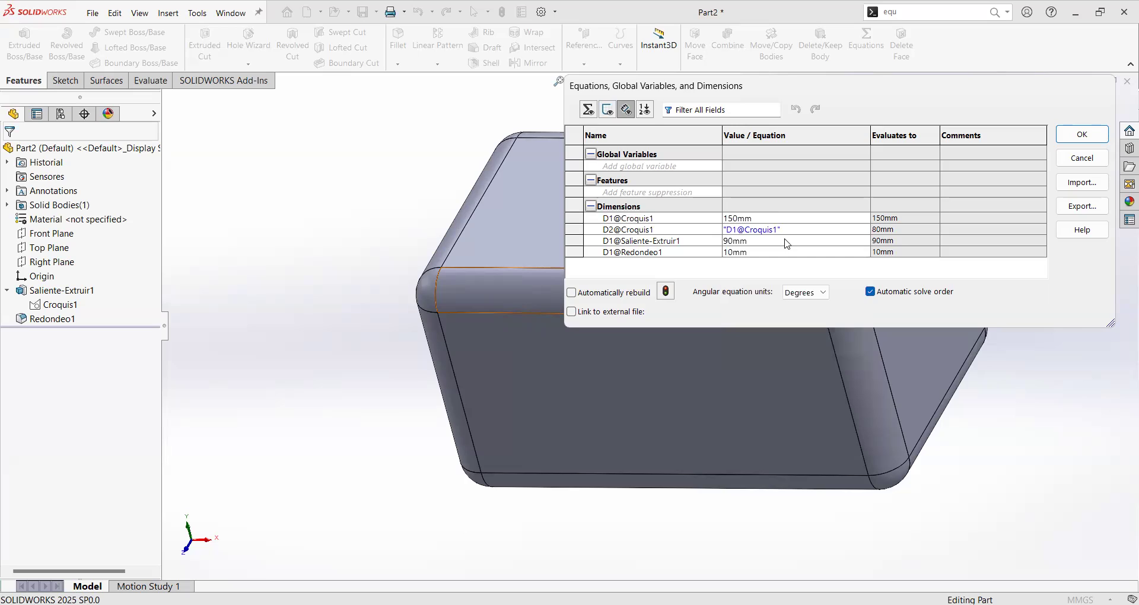
pyautogui.write('/2')
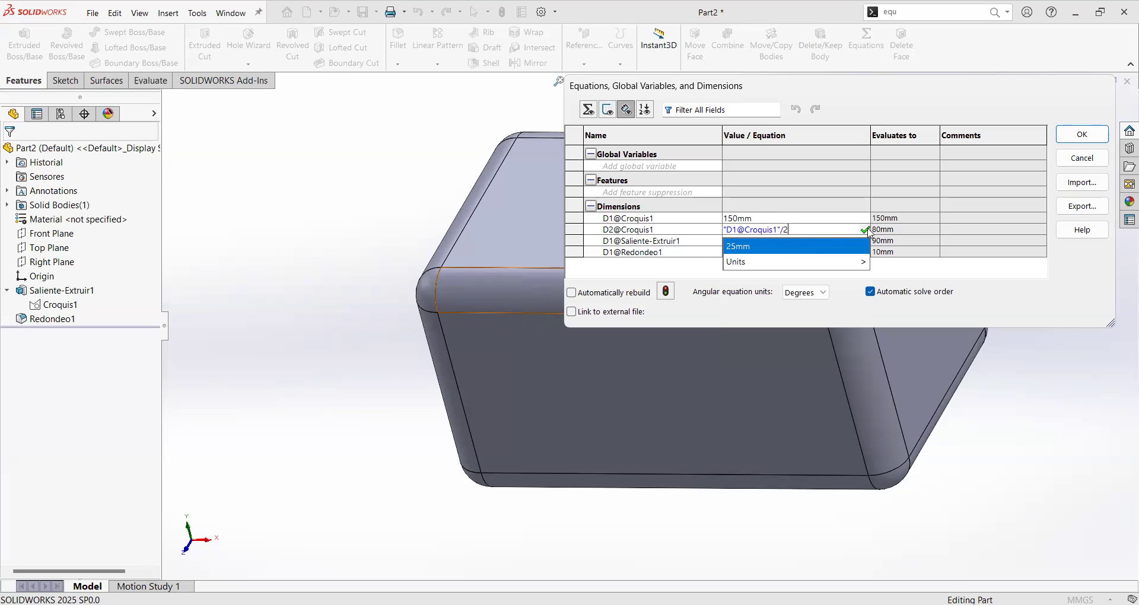
pyautogui.click(867, 230)
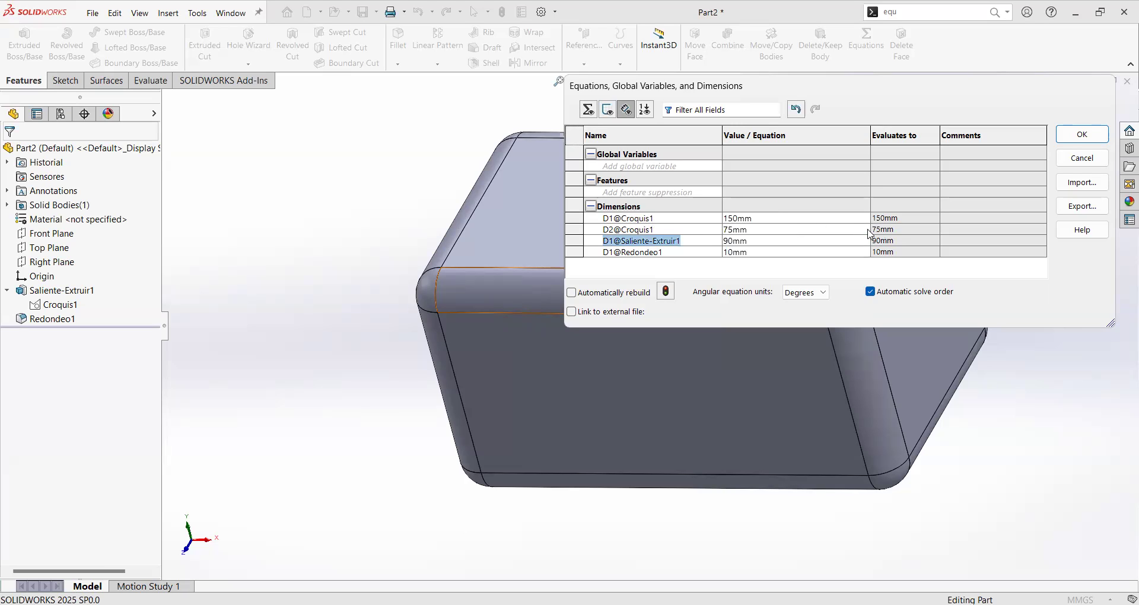
pyautogui.click(751, 230)
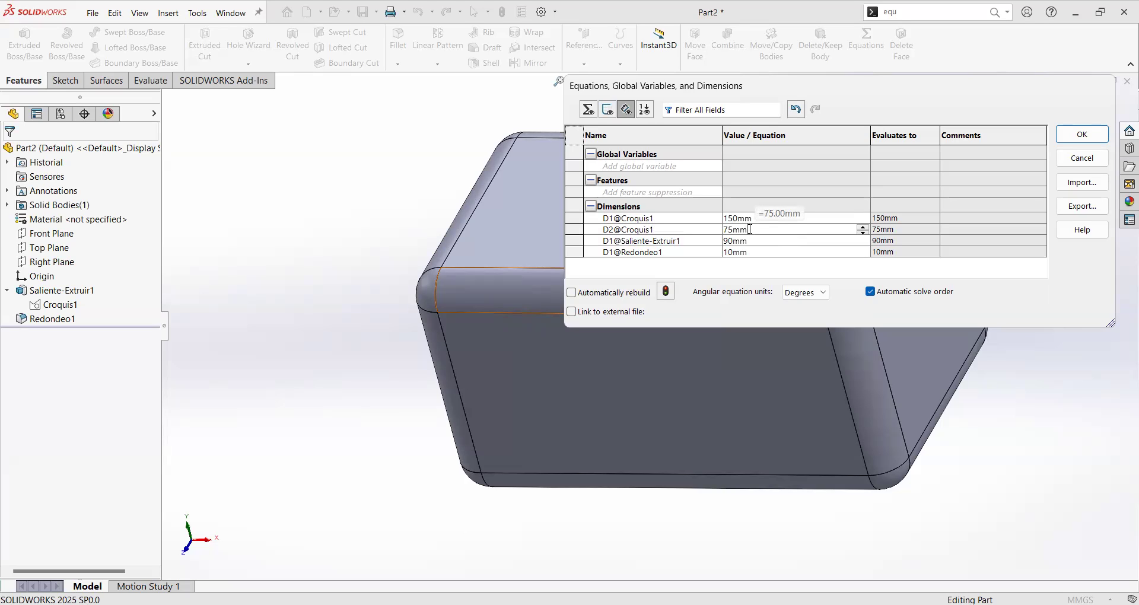
# Step: Set D1@Croquis1 to 140mm
pyautogui.click(746, 218)
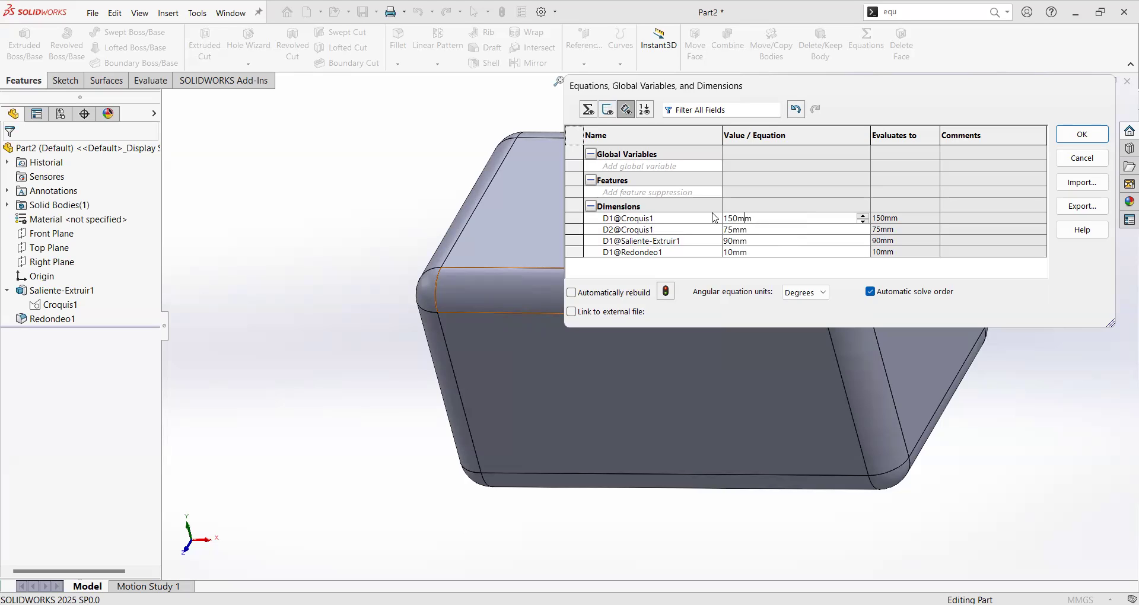
pyautogui.hotkey('ctrl', 'a')
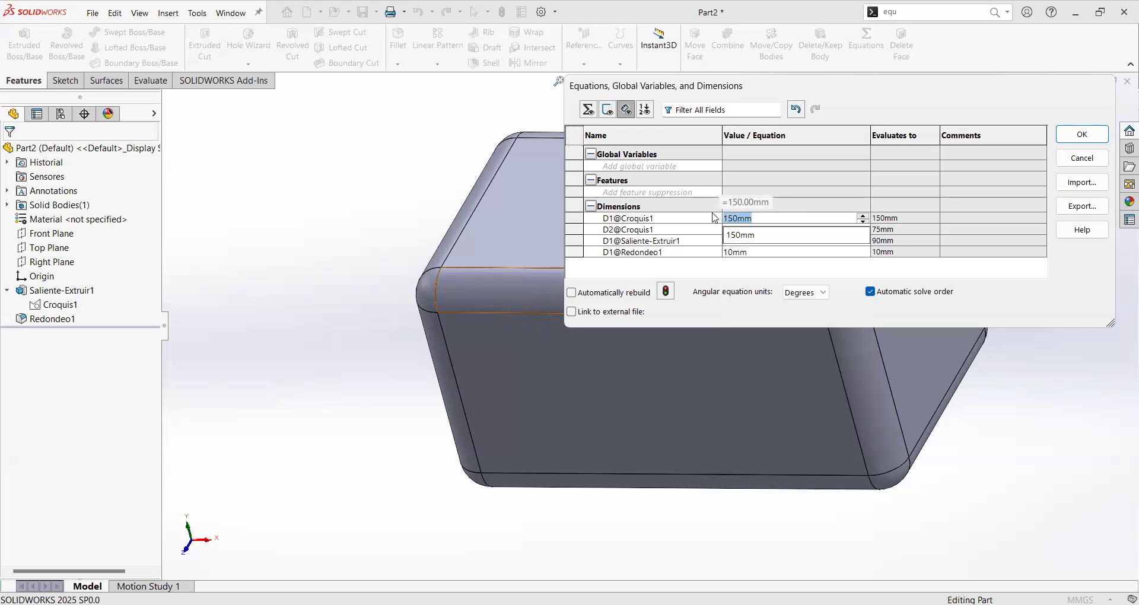
pyautogui.write('140mm')
pyautogui.click(756, 230)
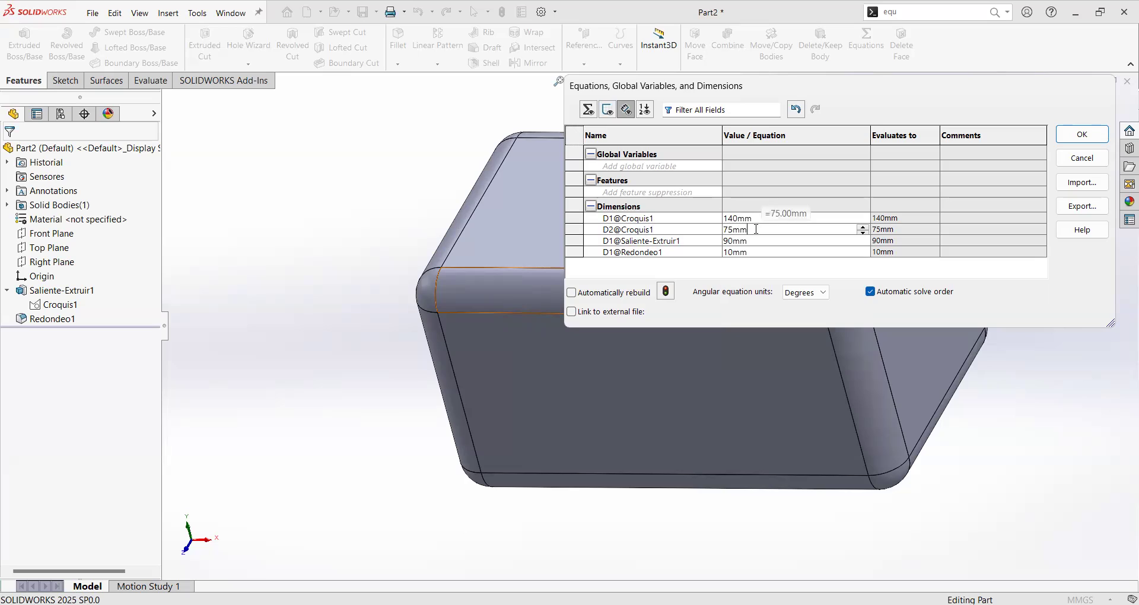
# Step: Enter the equation = "D1@Croquis1"/2 for D2@Croquis1
pyautogui.doubleClick(727, 229)
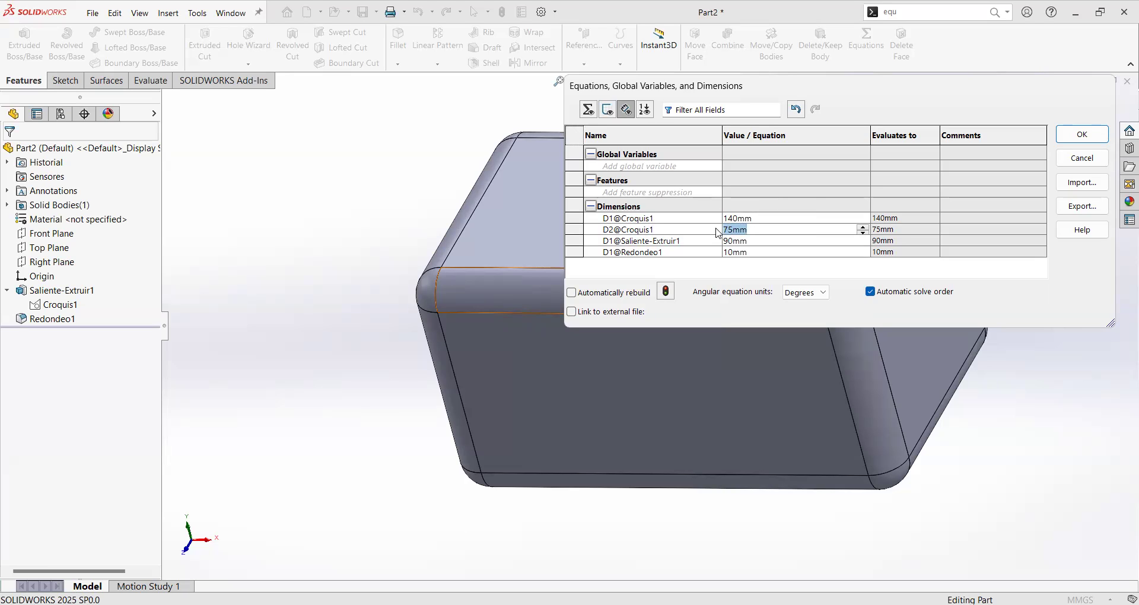
pyautogui.write(')')
pyautogui.press('BackSpace')
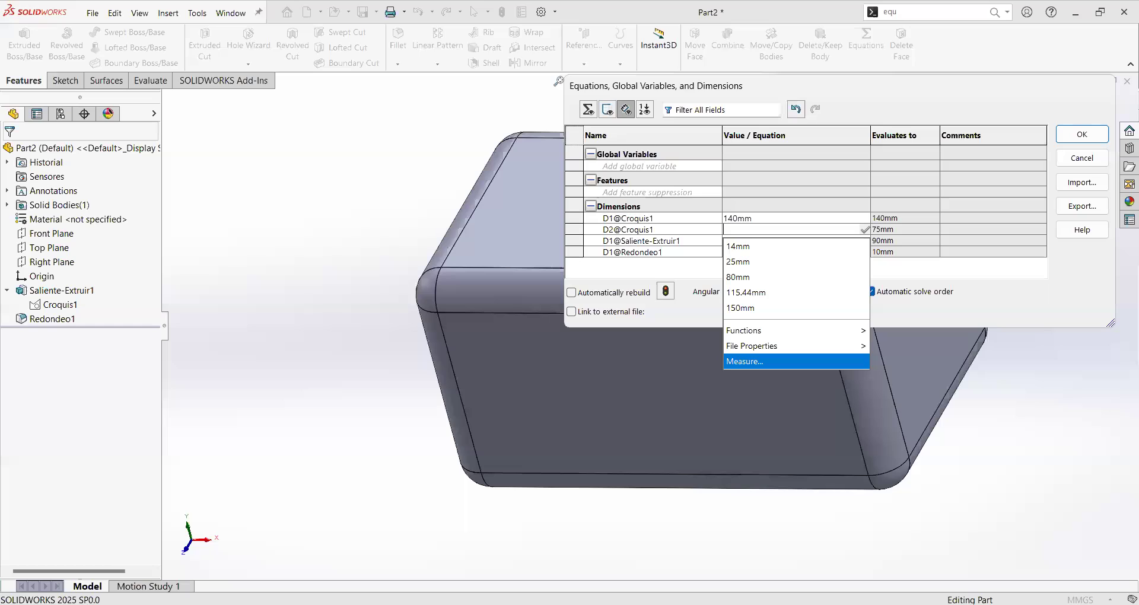
pyautogui.press('Escape')
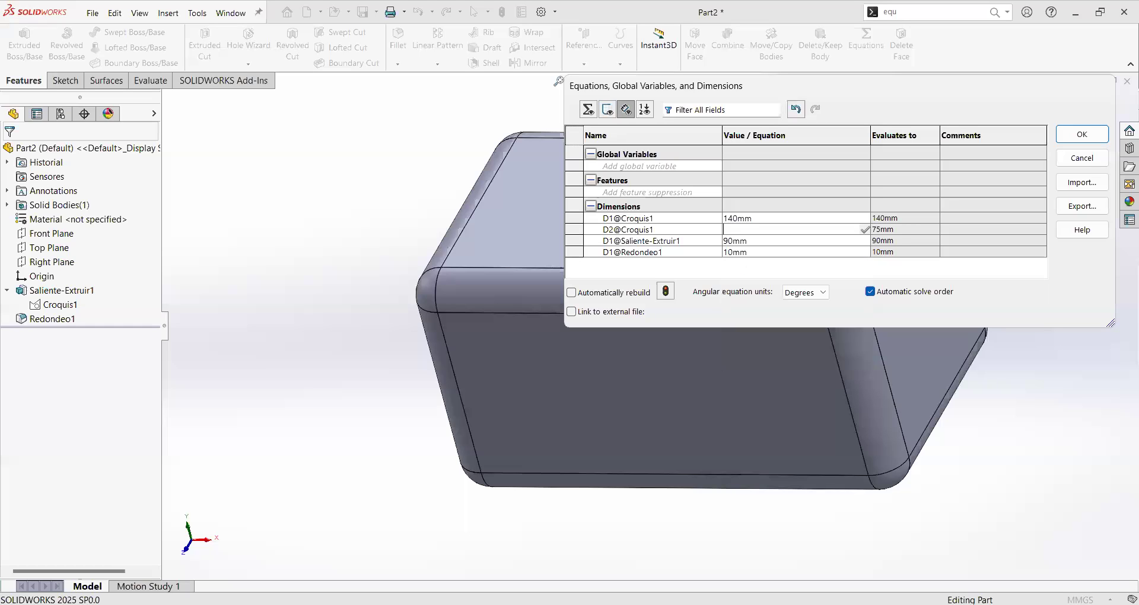
pyautogui.press('BackSpace')
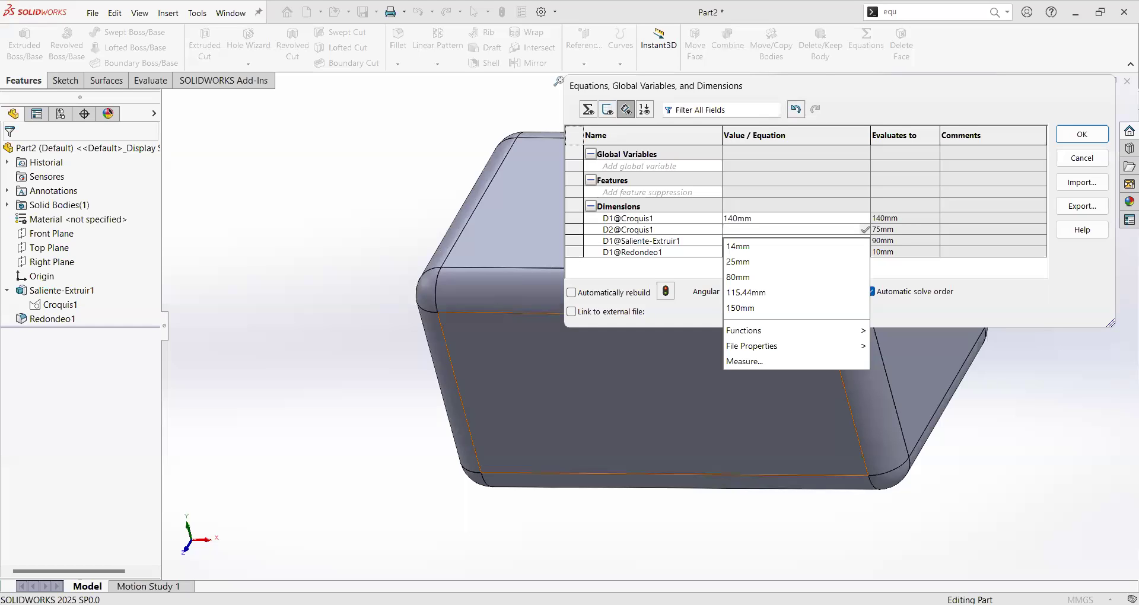
pyautogui.write('0')
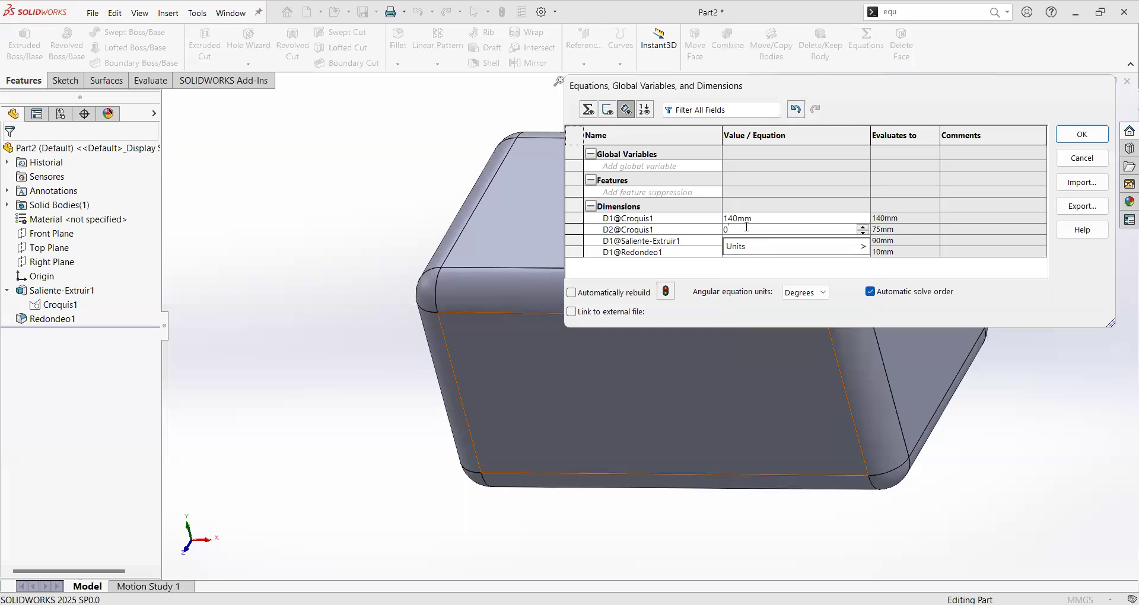
pyautogui.press('BackSpace')
pyautogui.write('=')
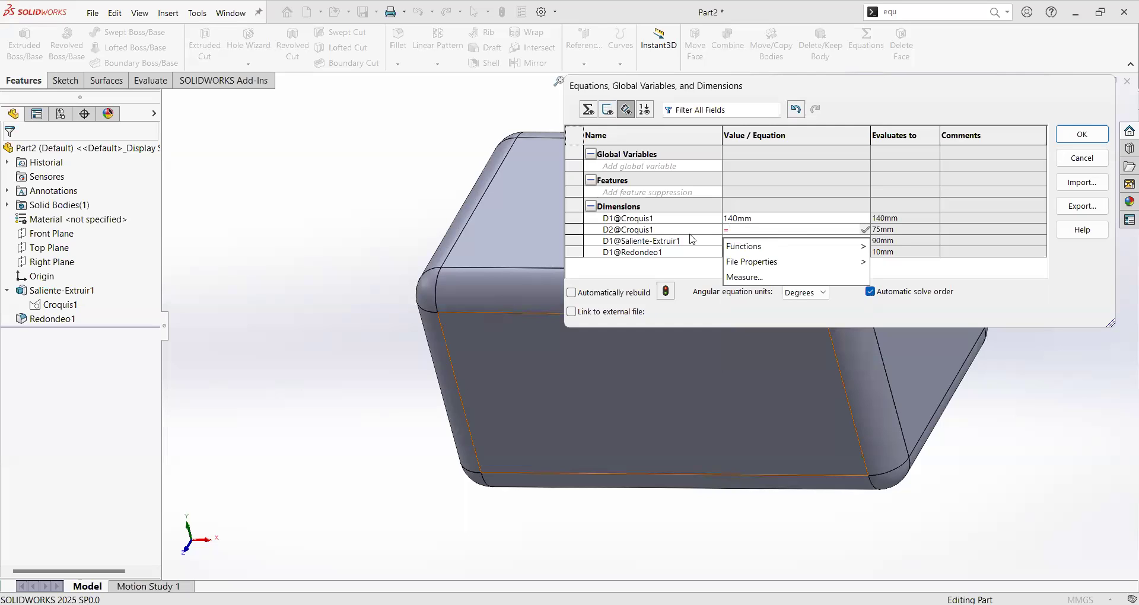
pyautogui.click(641, 223)
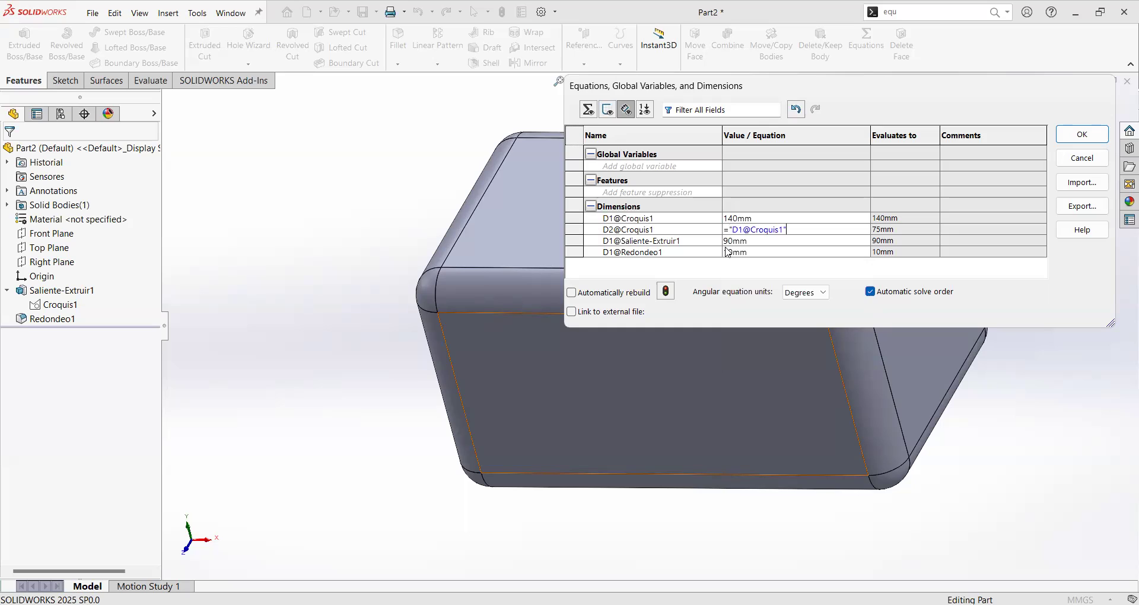
pyautogui.write('/')
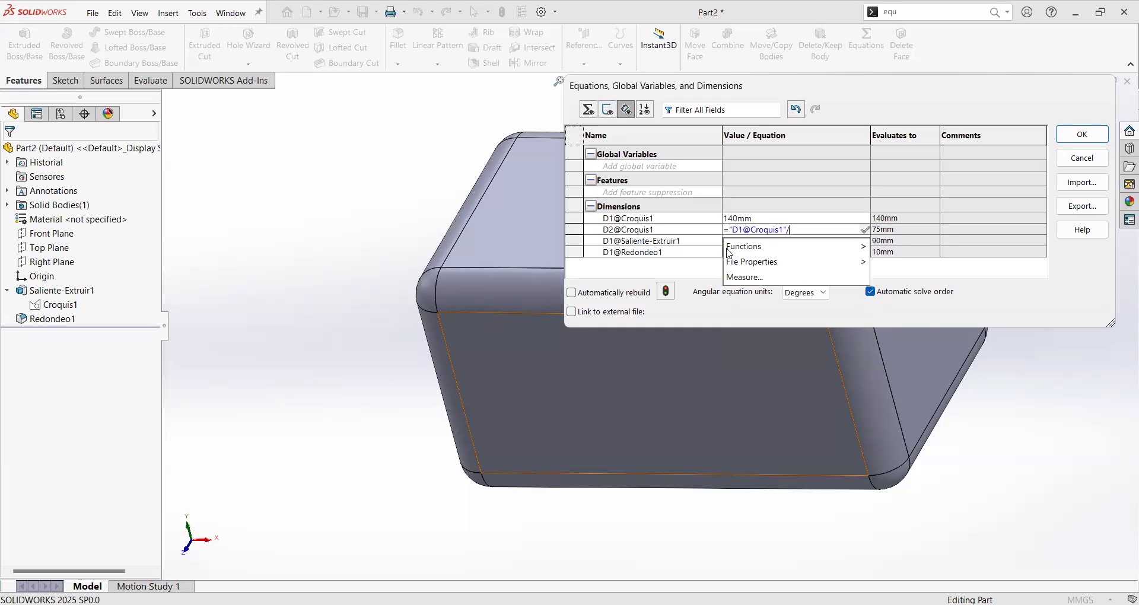
pyautogui.moveTo(732, 246)
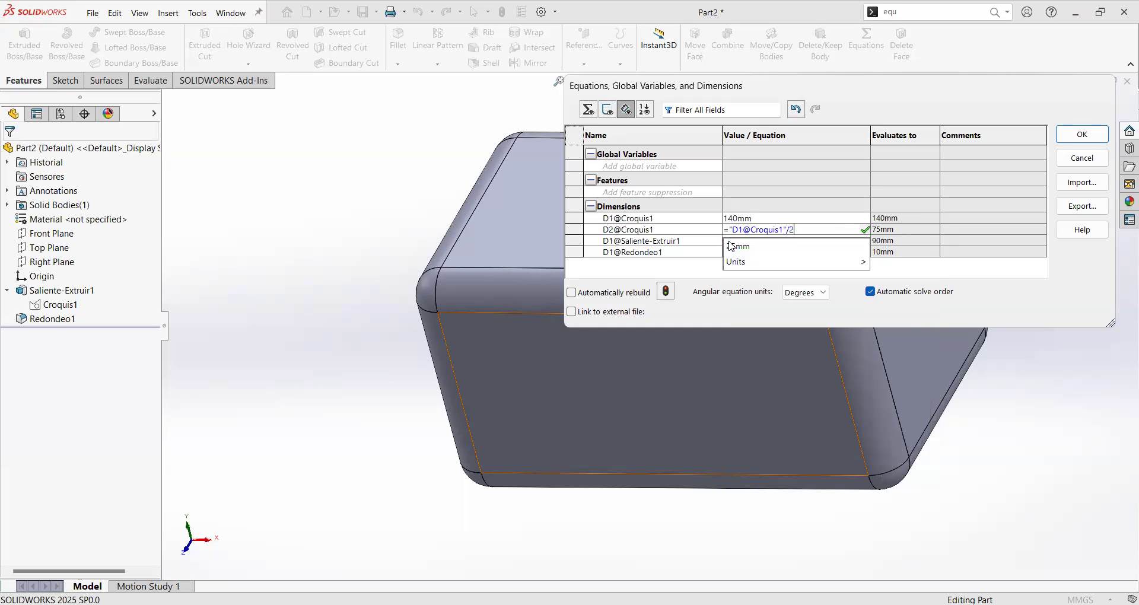
pyautogui.write('2')
pyautogui.press('Return')
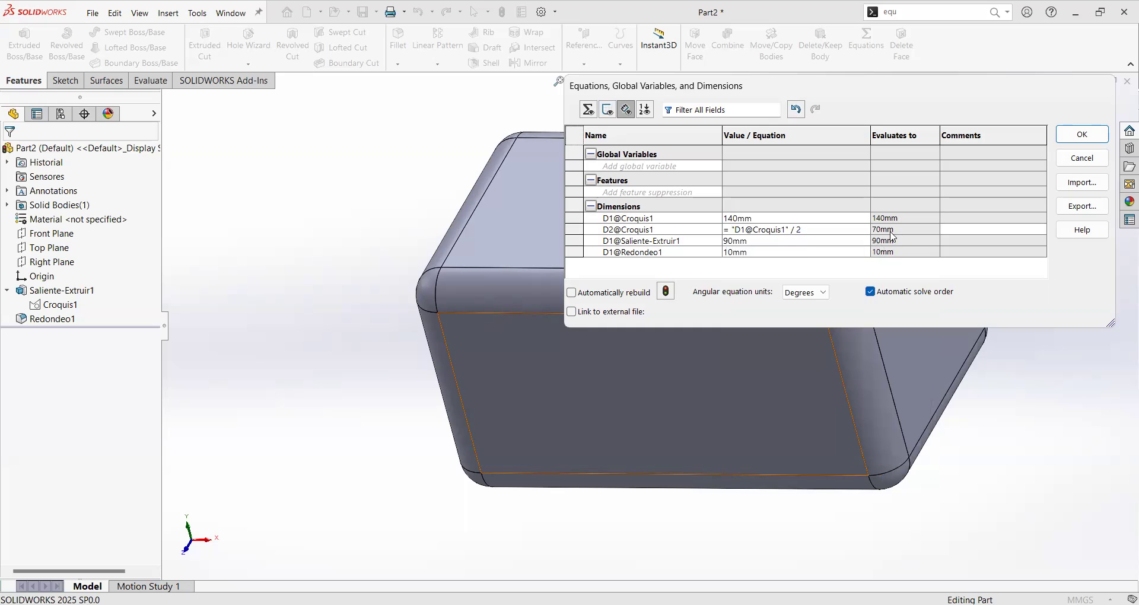
pyautogui.click(816, 231)
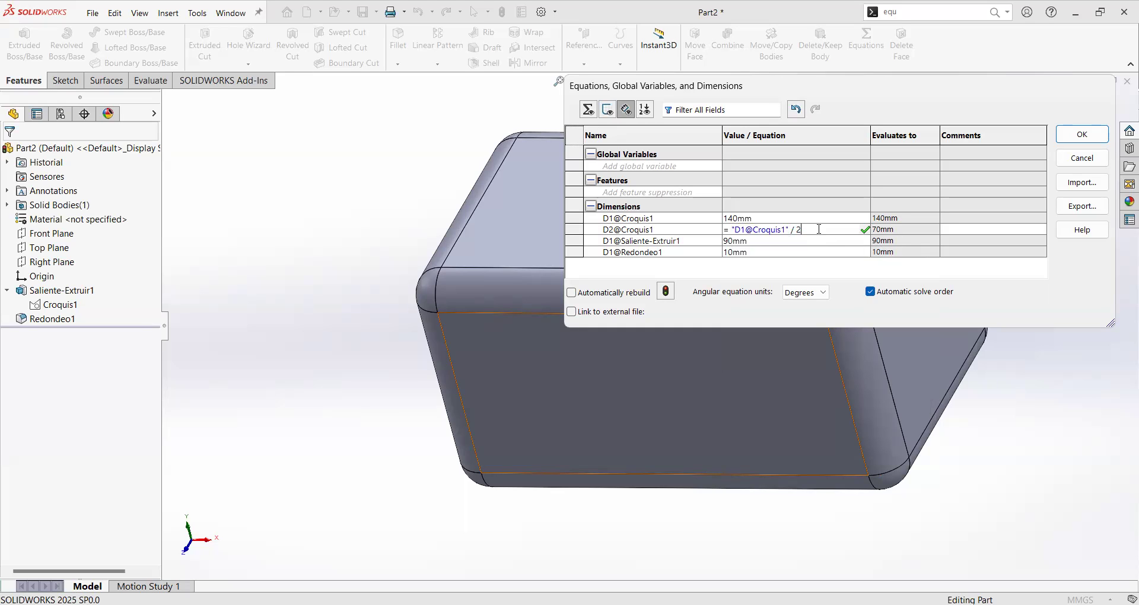
pyautogui.click(890, 234)
# Step: Change D1@Croquis1 to 160mm and rebuild the model
pyautogui.click(761, 220)
pyautogui.moveTo(760, 219); pyautogui.dragTo(714, 220)
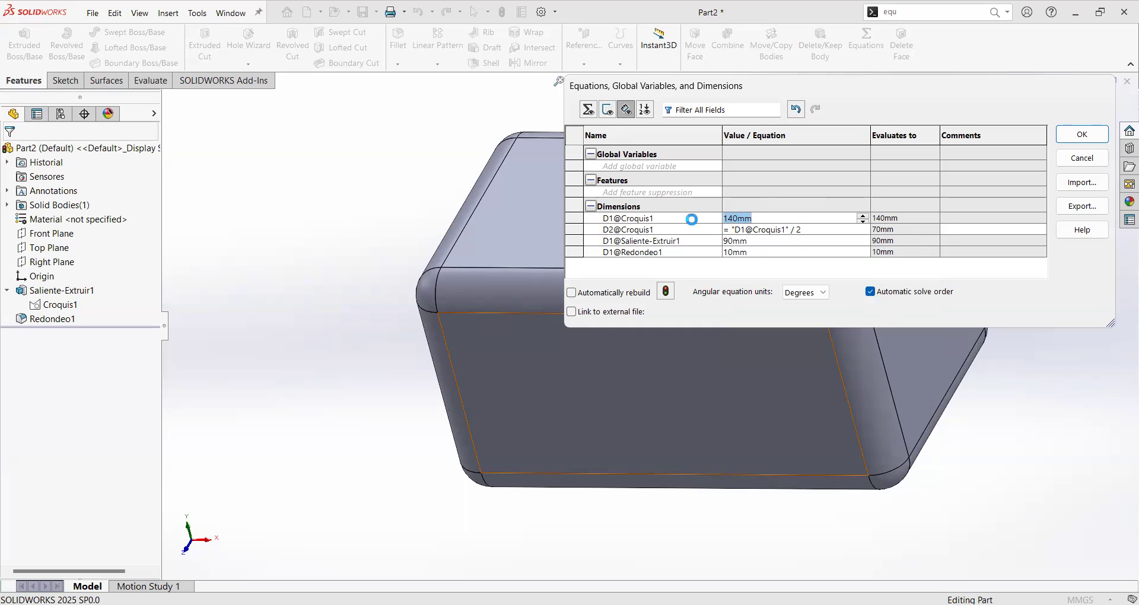
pyautogui.write('160')
pyautogui.press('Return')
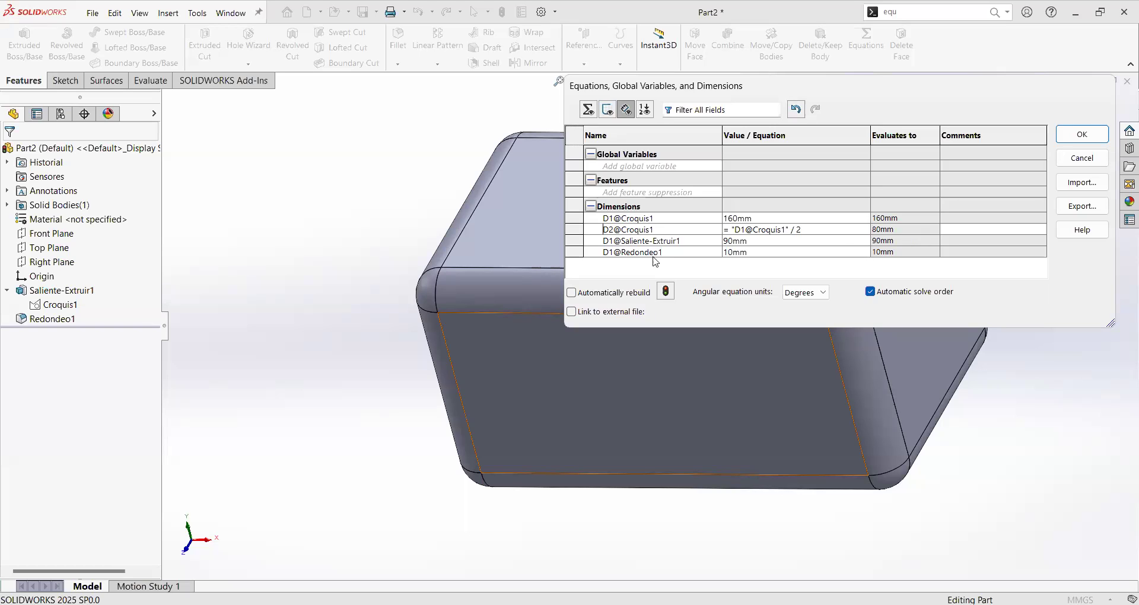
pyautogui.click(667, 291)
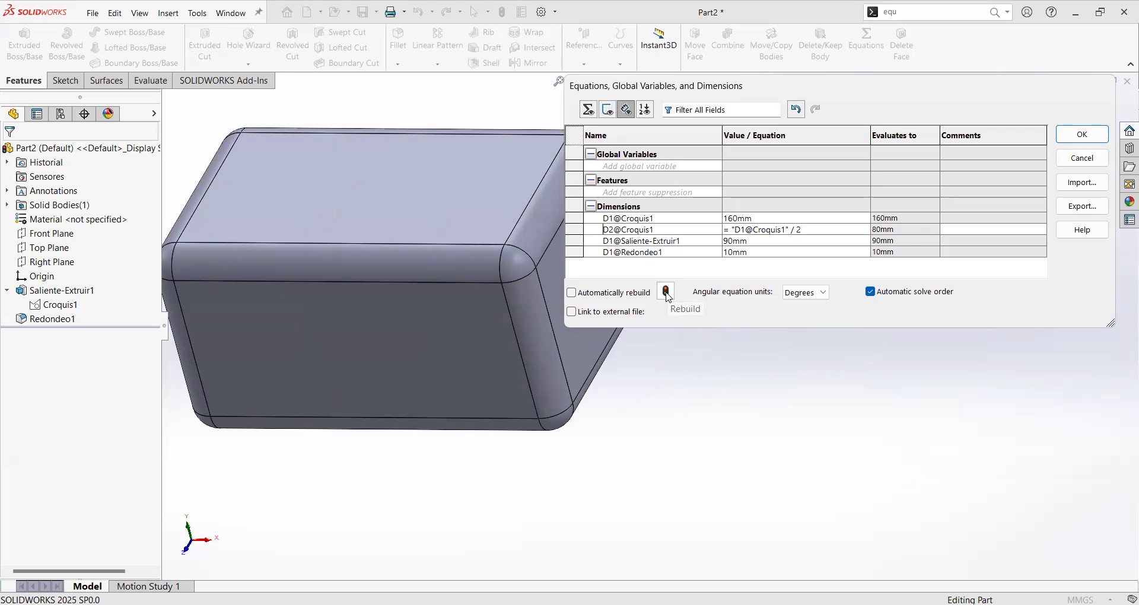
# Step: Rebuild, turn on Automatically rebuild, and set D1@Croquis1 to 70mm
pyautogui.click(667, 293)
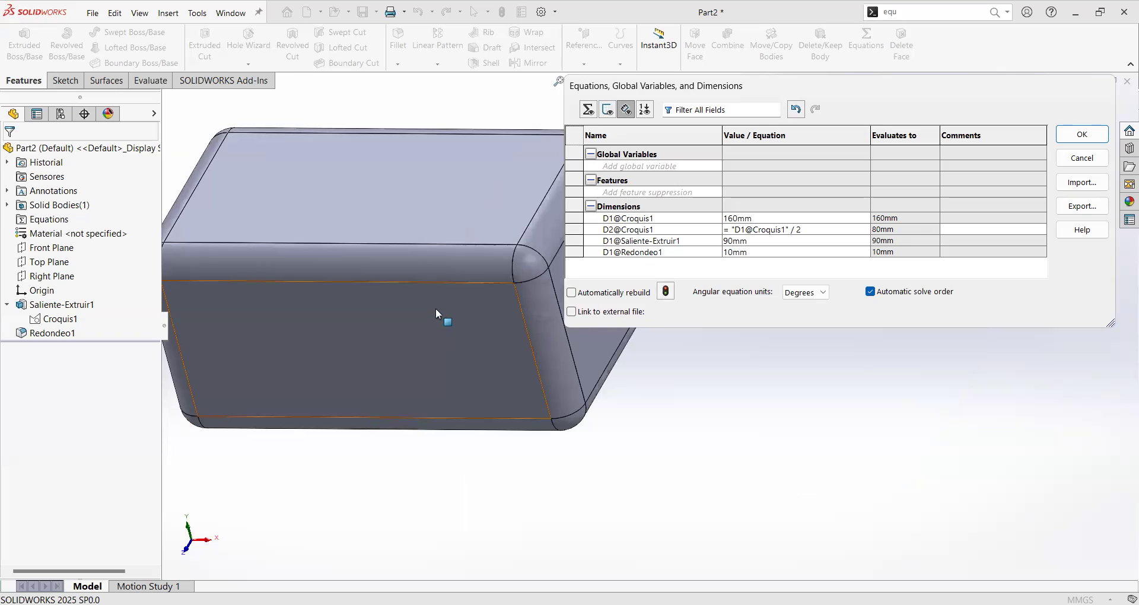
pyautogui.scroll(3, 430, 290)
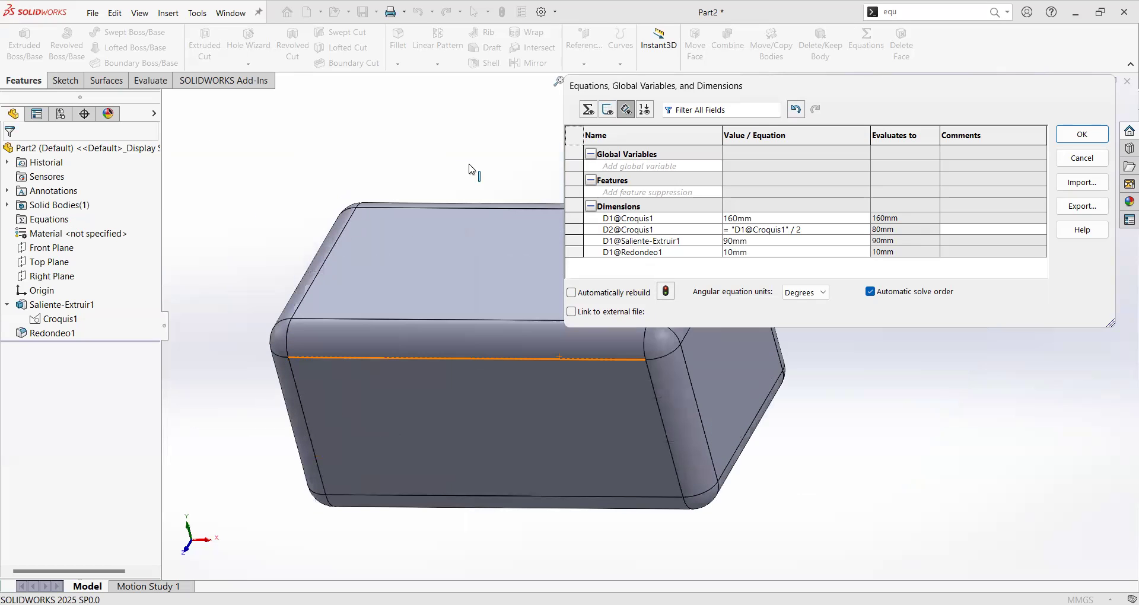
pyautogui.click(572, 294)
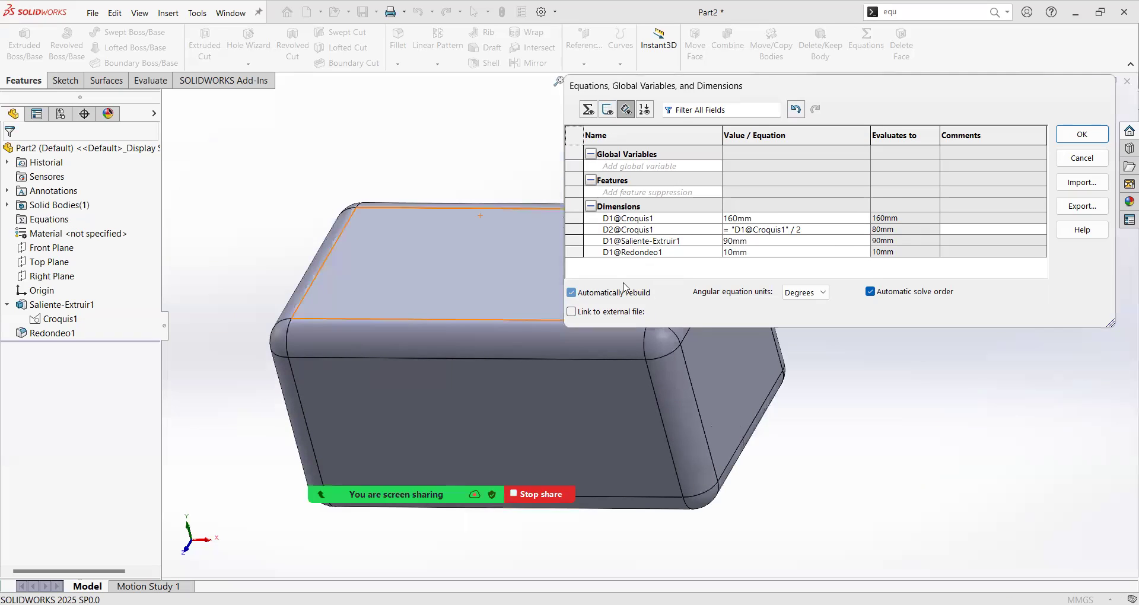
pyautogui.click(754, 219)
pyautogui.moveTo(754, 218); pyautogui.dragTo(715, 223)
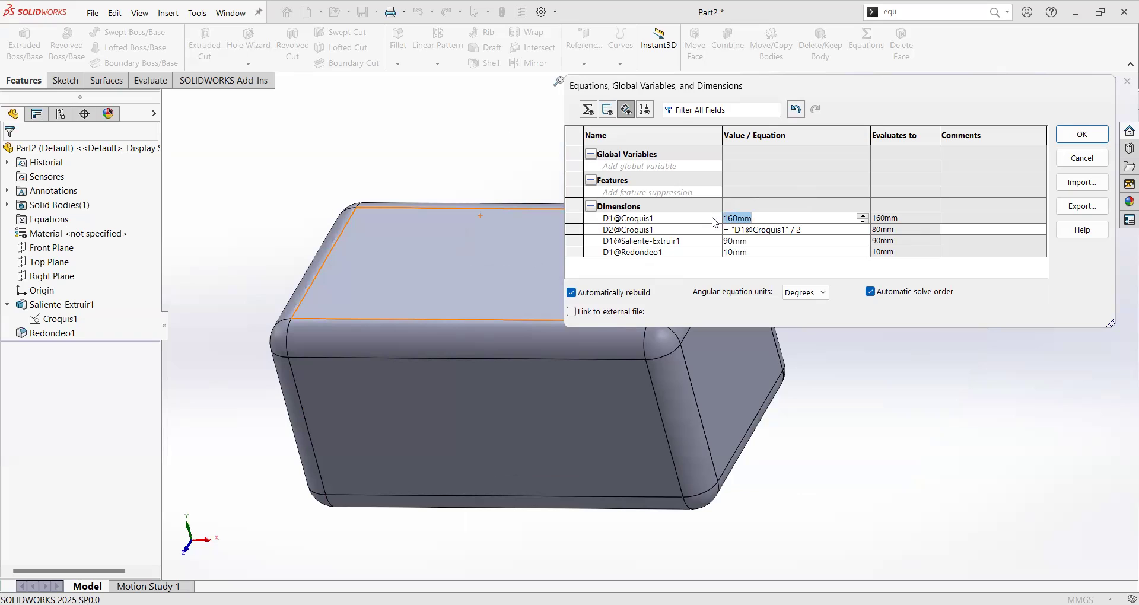
pyautogui.write('70')
pyautogui.press('Return')
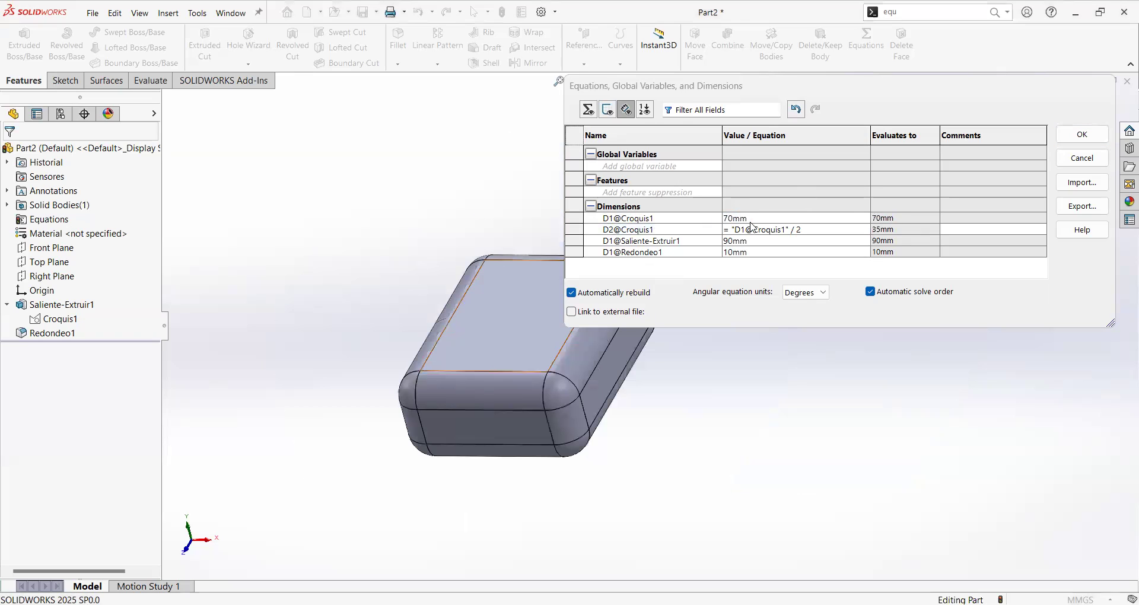
# Step: Reduce the fillet radius D1@Redondeo1 from 10mm to 5mm
pyautogui.click(743, 252)
pyautogui.moveTo(743, 252); pyautogui.dragTo(703, 252)
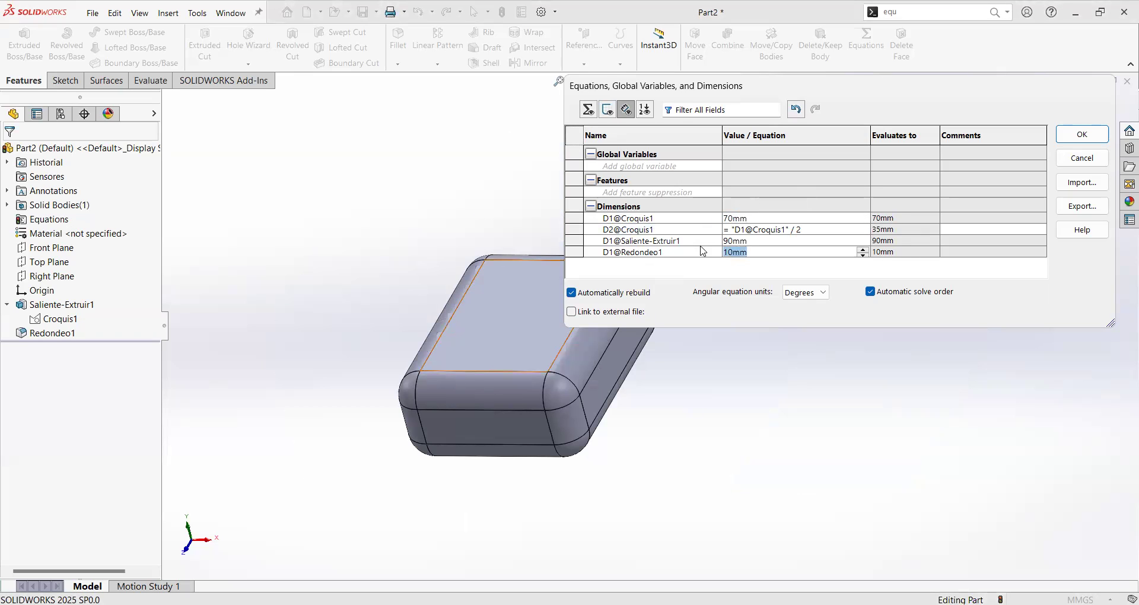
pyautogui.write('5')
pyautogui.press('Return')
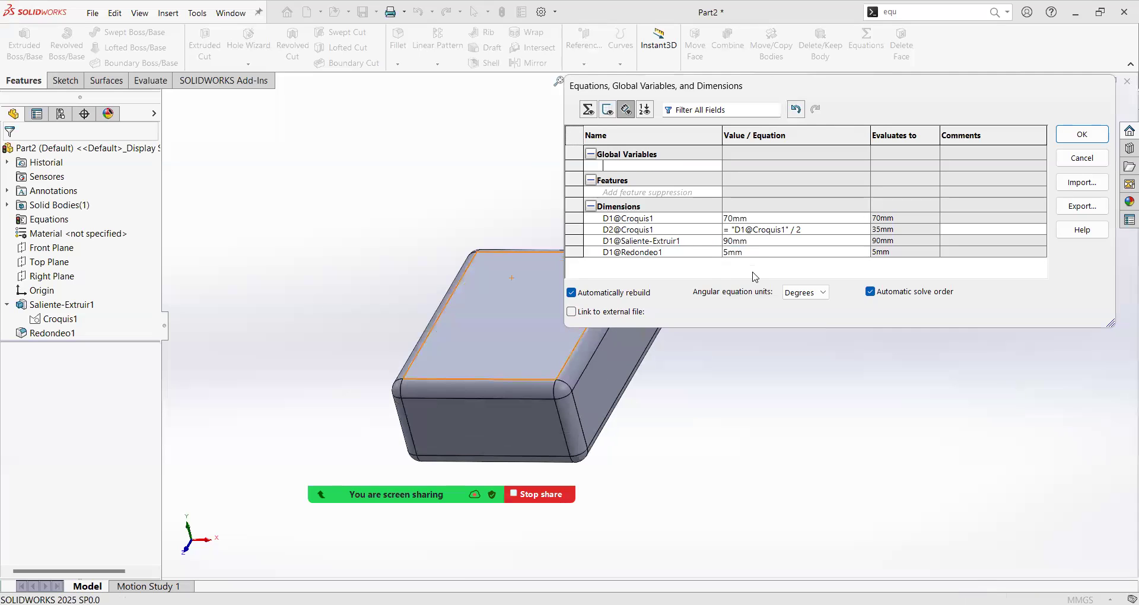
# Step: Restore D1@Croquis1 to 150mm and close the Equations dialog
pyautogui.click(742, 218)
pyautogui.moveTo(742, 219); pyautogui.dragTo(684, 214)
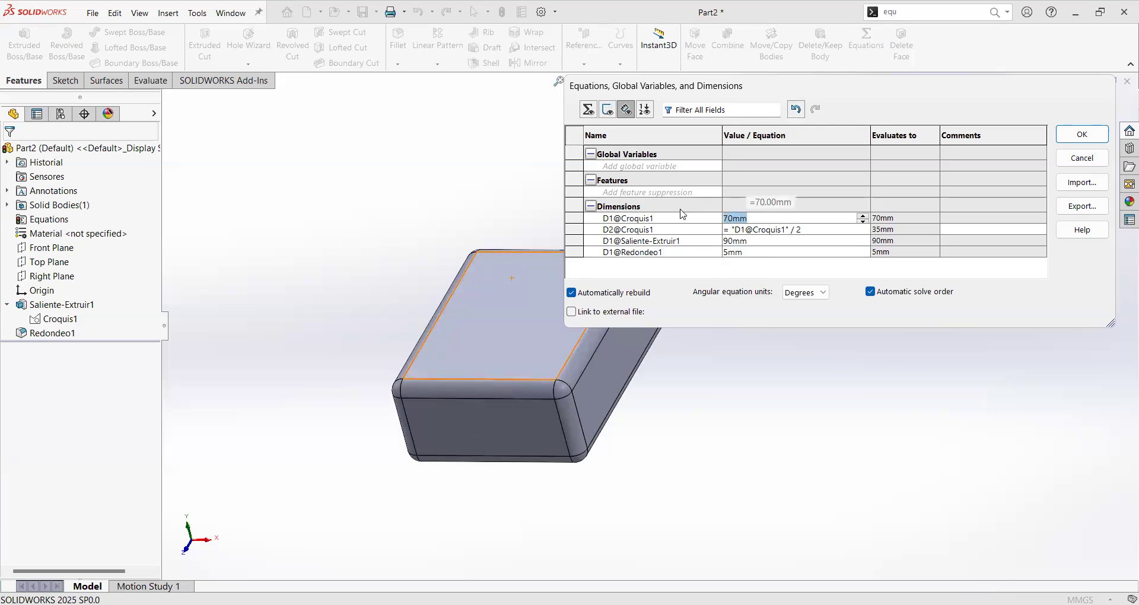
pyautogui.write('150')
pyautogui.press('Return')
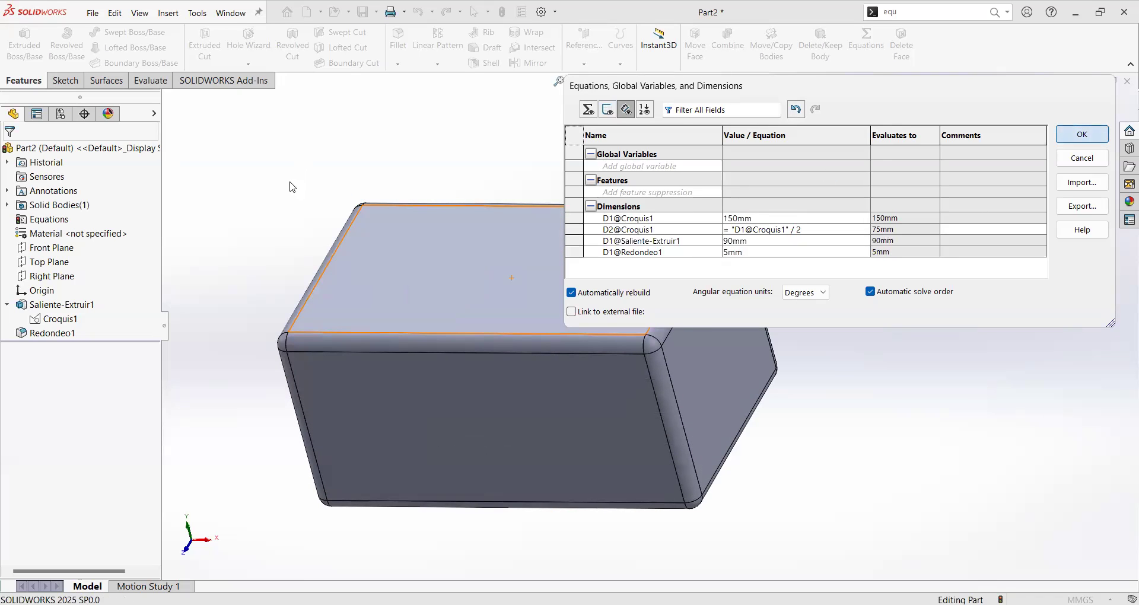
pyautogui.press('Return')
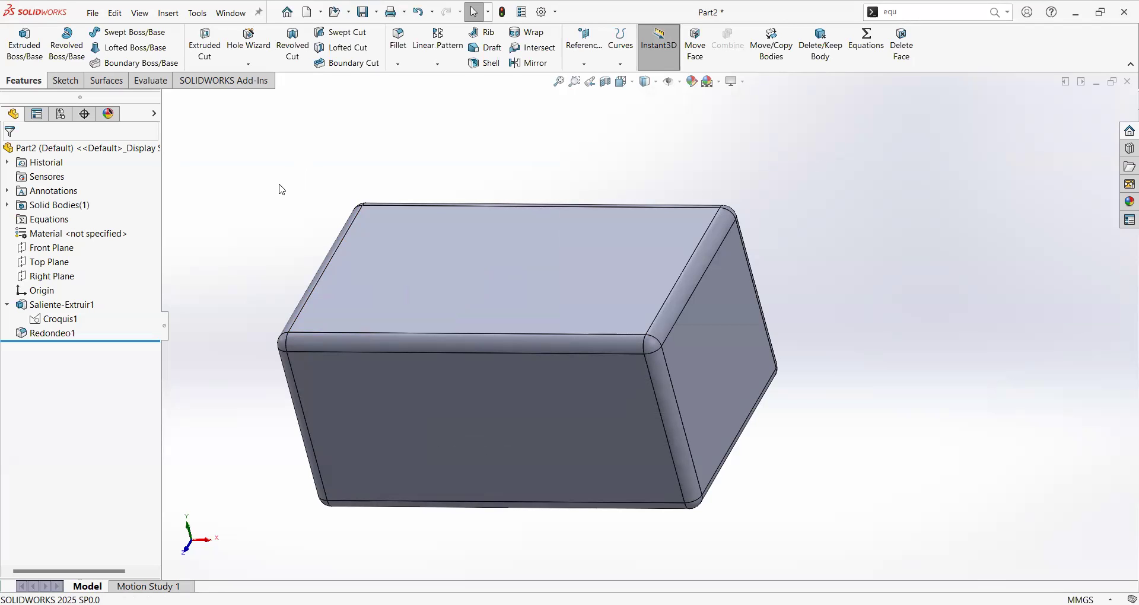
pyautogui.click(63, 305)
pyautogui.click(64, 334)
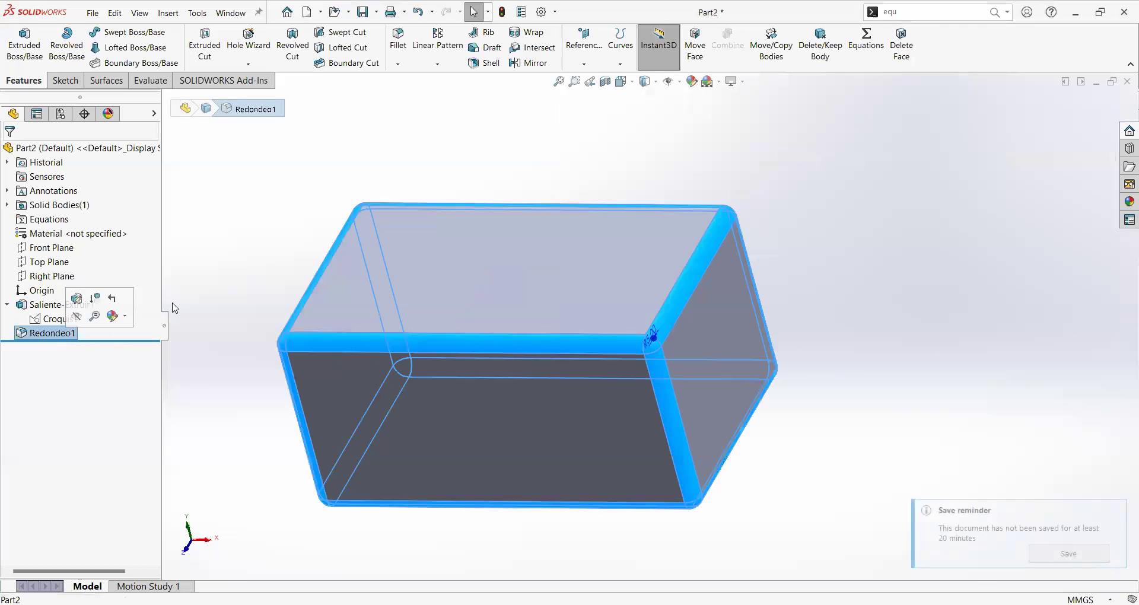
pyautogui.press('Escape')
pyautogui.click(74, 308)
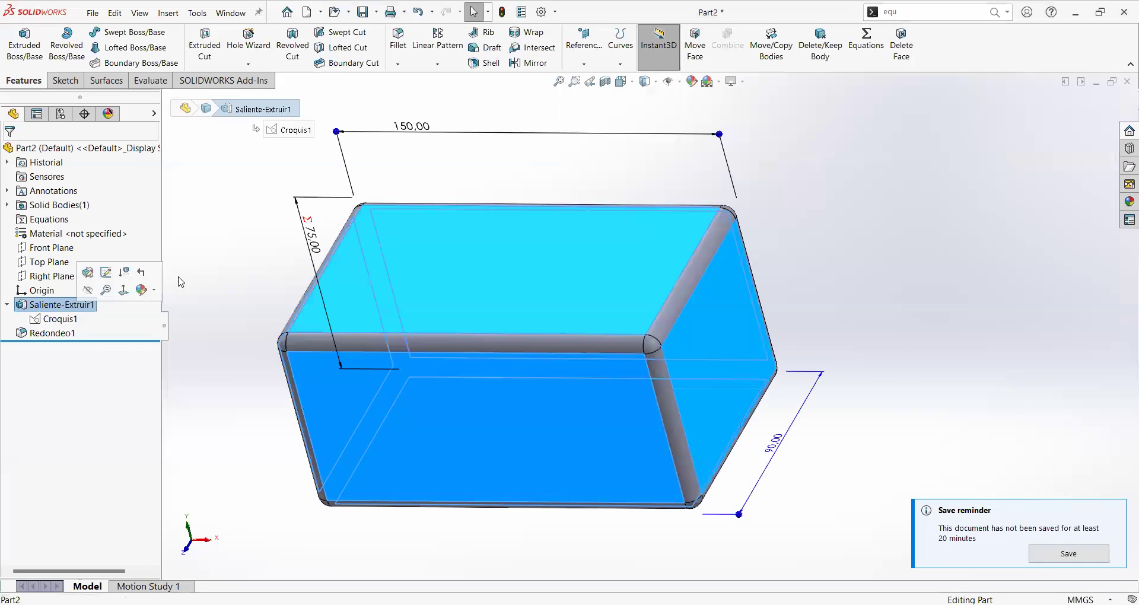
pyautogui.click(252, 237)
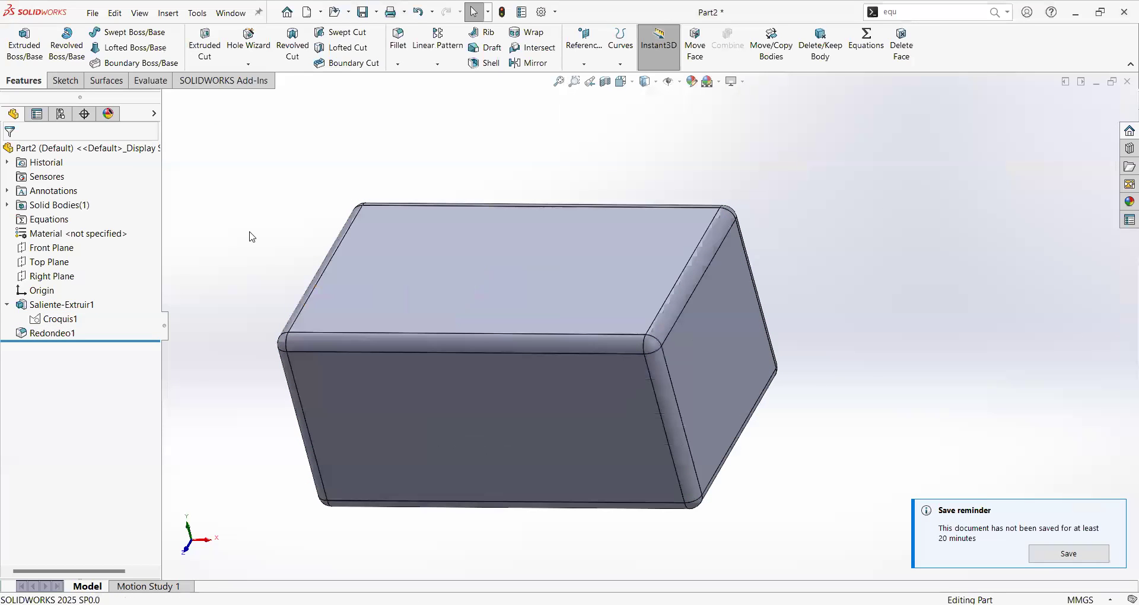
pyautogui.click(81, 307)
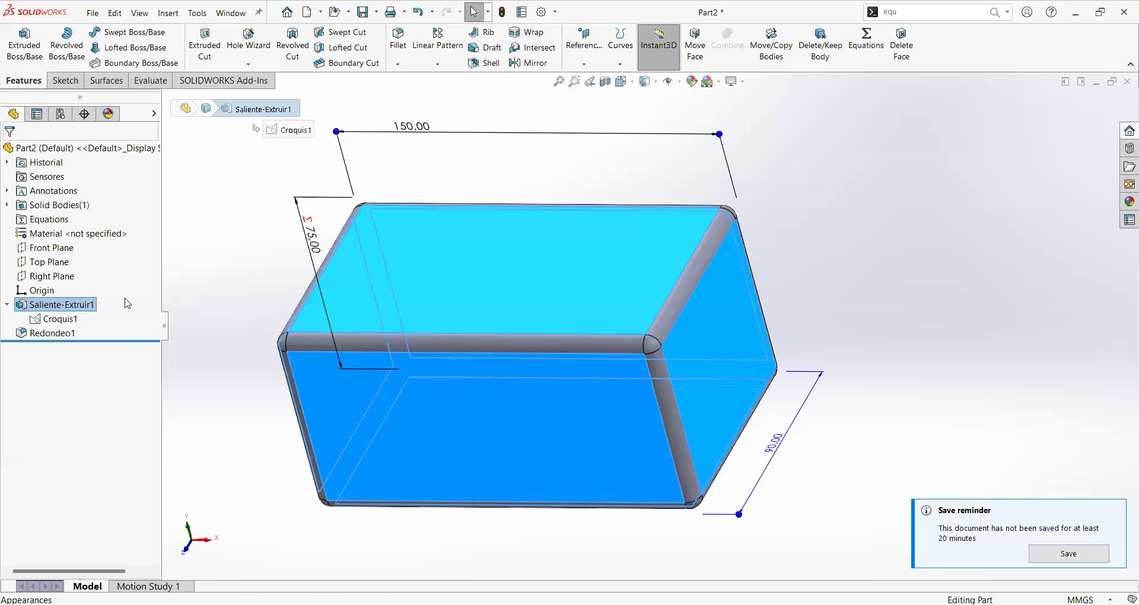
pyautogui.click(62, 320)
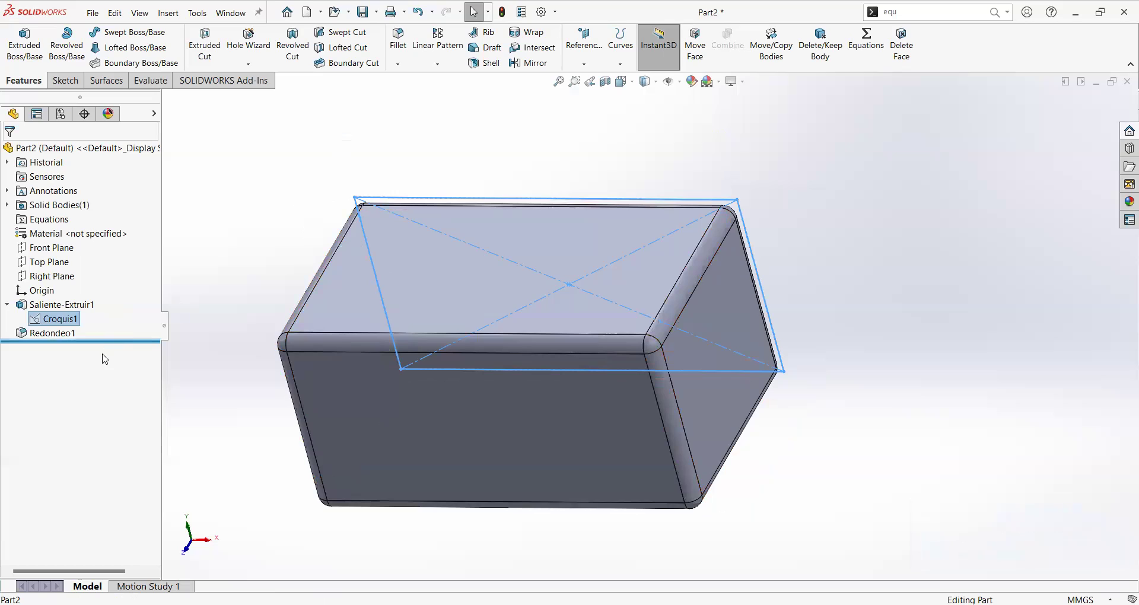
# Step: Drag the rollback bar above Redondeo1 and fit the plain 150×75×90mm box in view
pyautogui.click(116, 339)
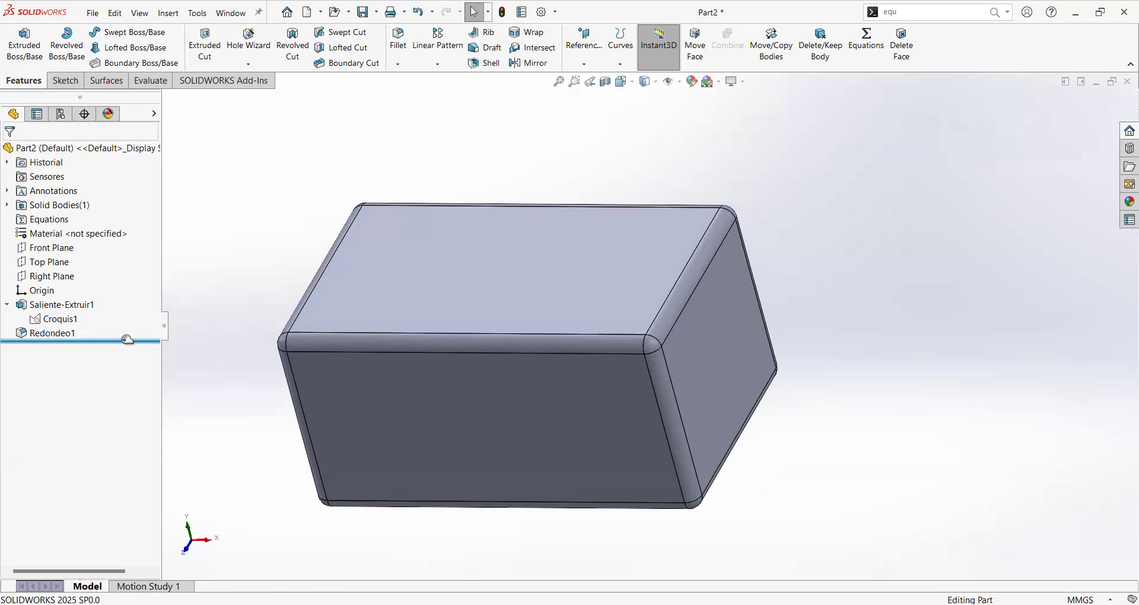
pyautogui.moveTo(127, 339); pyautogui.dragTo(130, 304)
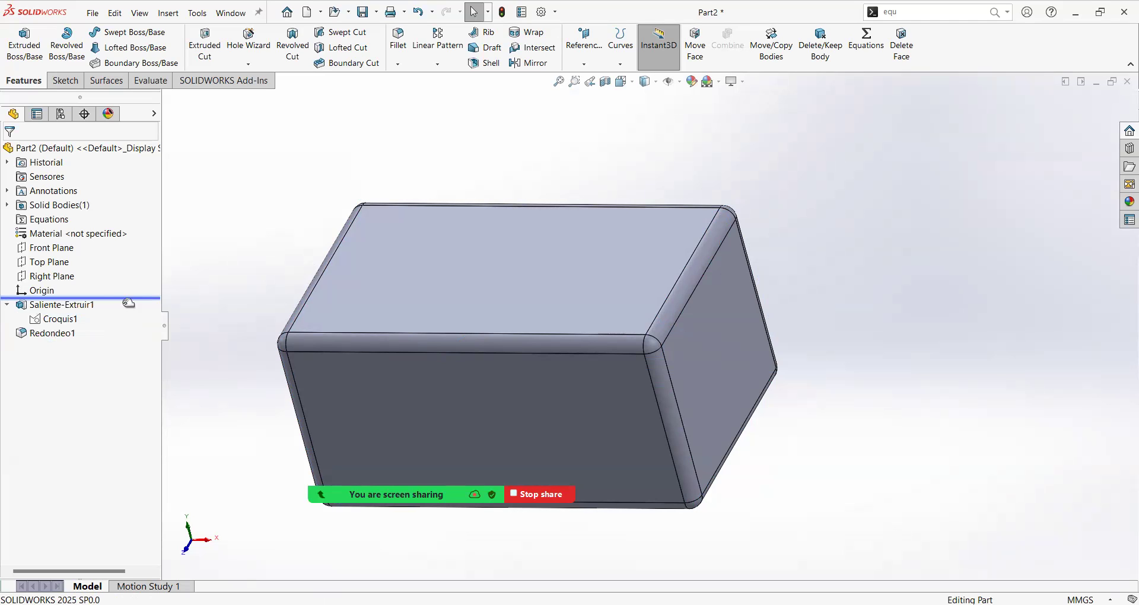
pyautogui.moveTo(129, 303); pyautogui.dragTo(117, 310)
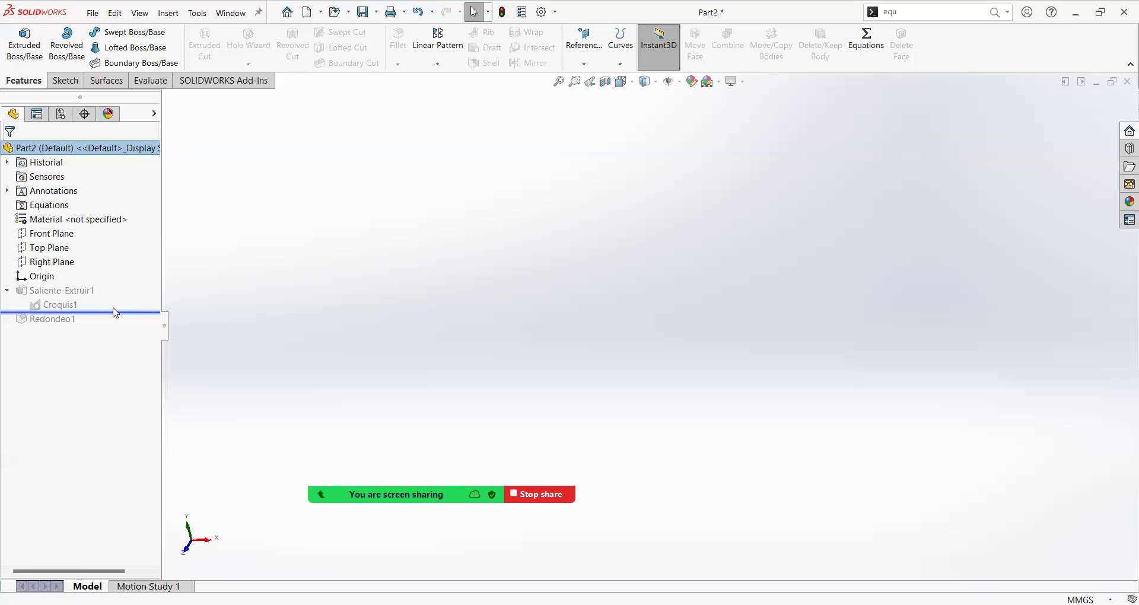
pyautogui.moveTo(390, 339); pyautogui.dragTo(361, 294, button='middle')
pyautogui.press('f')
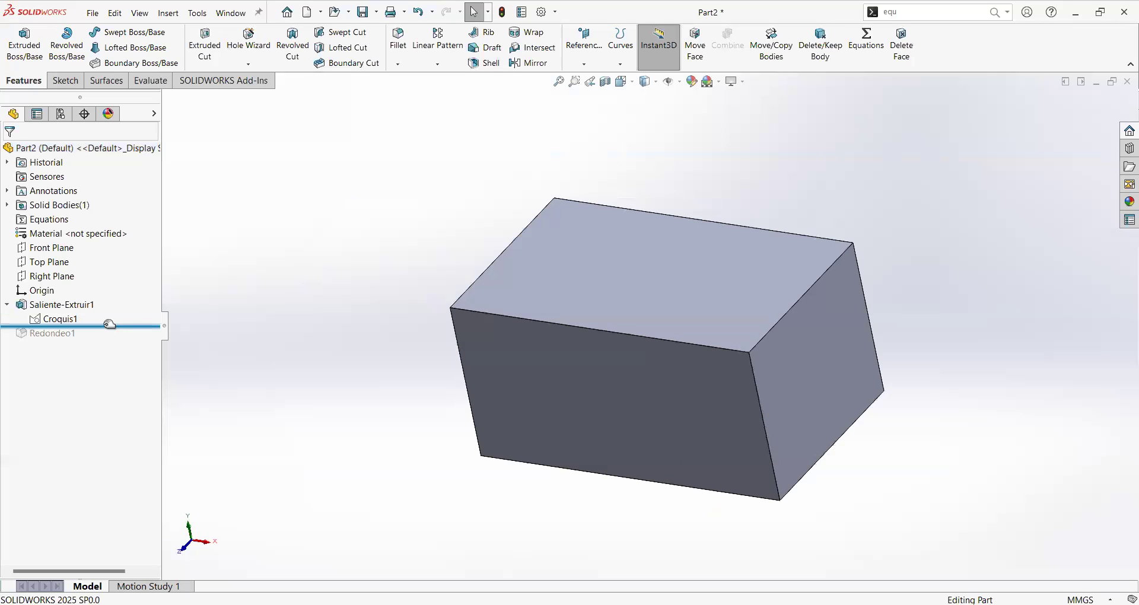
# Step: Roll the history forward past Redondeo1 and edit the fillet feature
pyautogui.moveTo(110, 324); pyautogui.dragTo(73, 337)
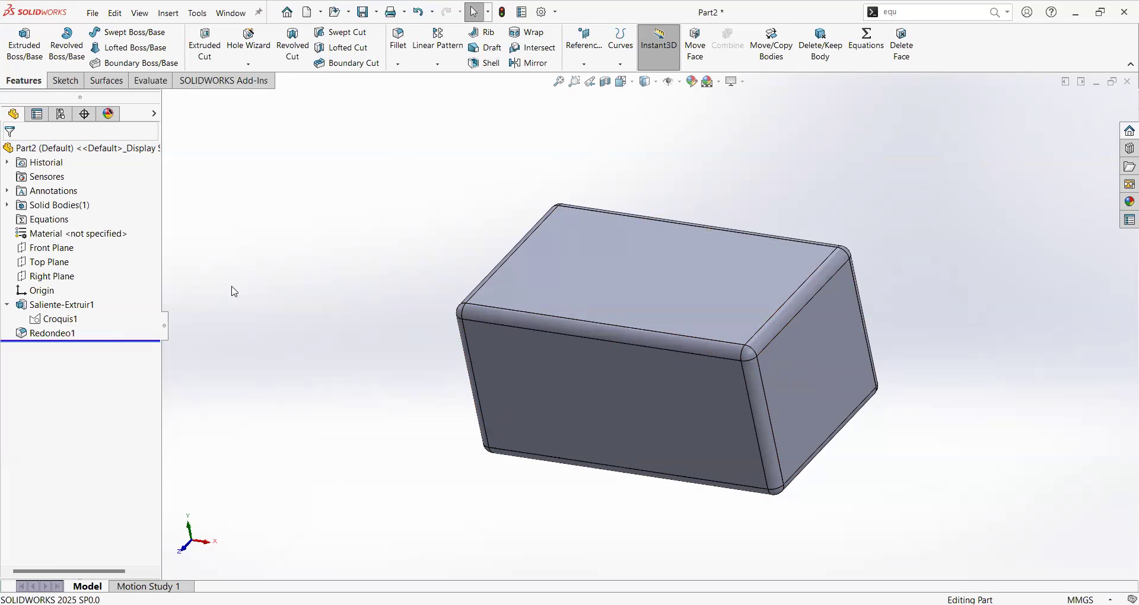
pyautogui.click(56, 334)
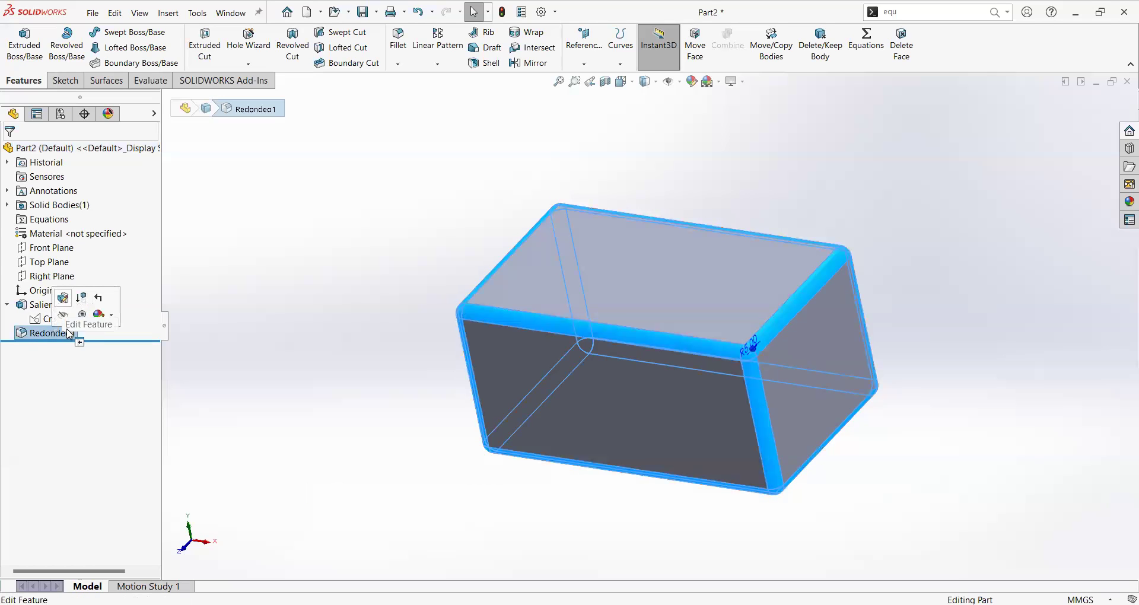
pyautogui.click(345, 200)
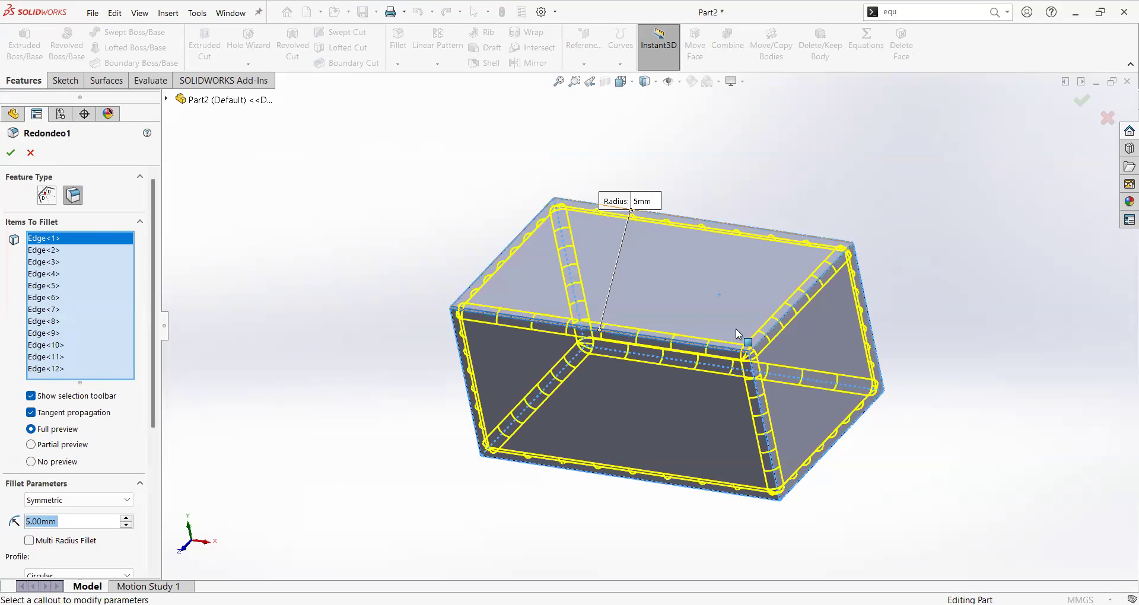
# Step: Remove three edges, including the right vertical one, from the 5mm fillet and confirm
pyautogui.click(857, 309)
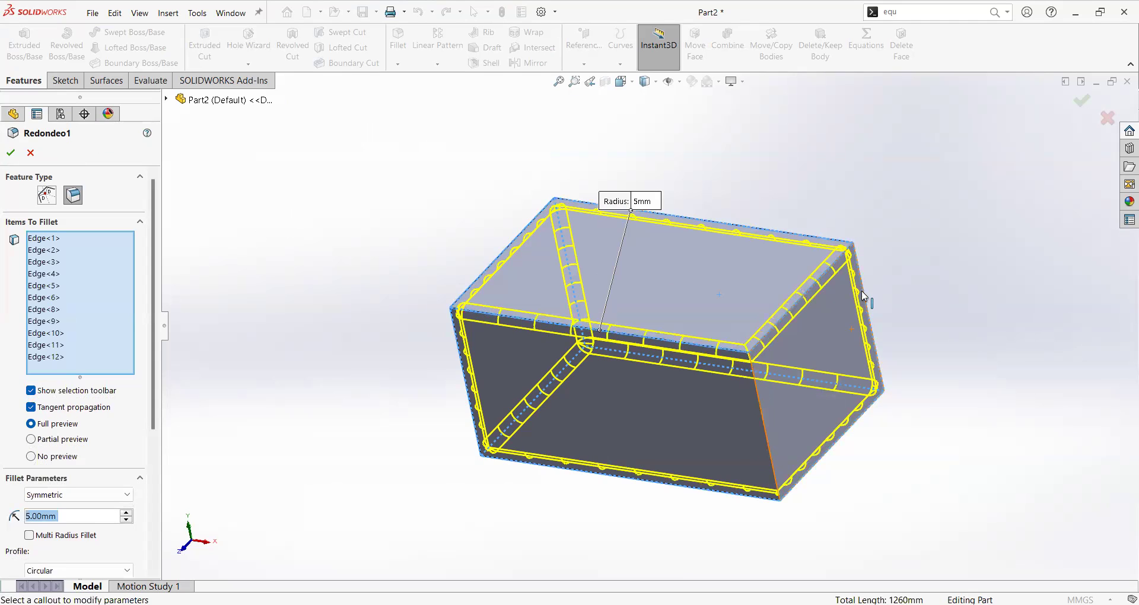
pyautogui.click(864, 291)
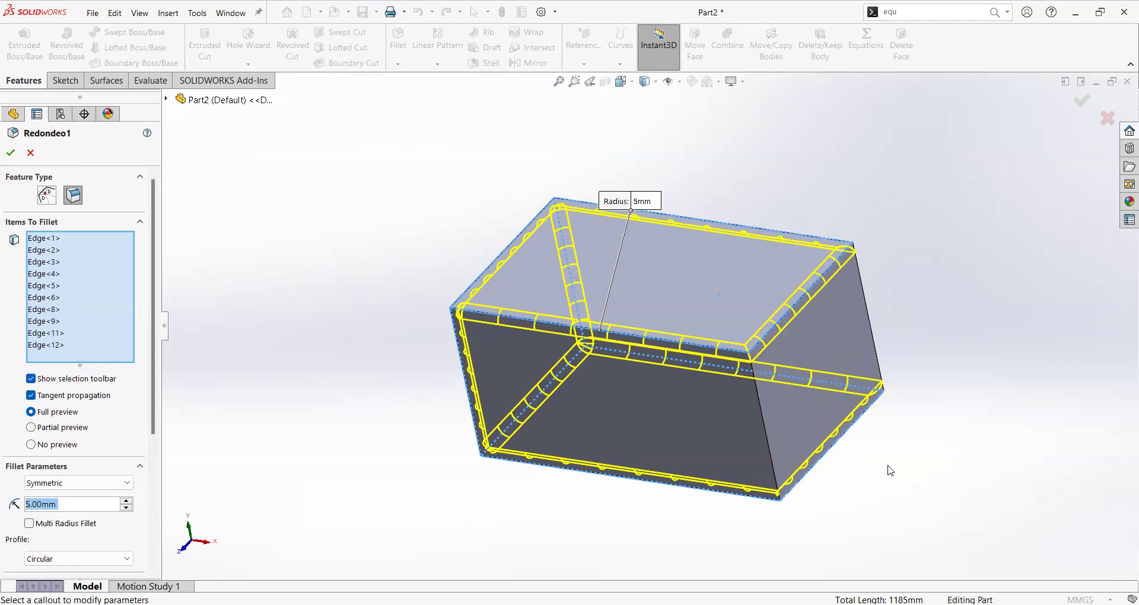
pyautogui.moveTo(949, 382); pyautogui.dragTo(796, 321, button='middle')
pyautogui.click(782, 293)
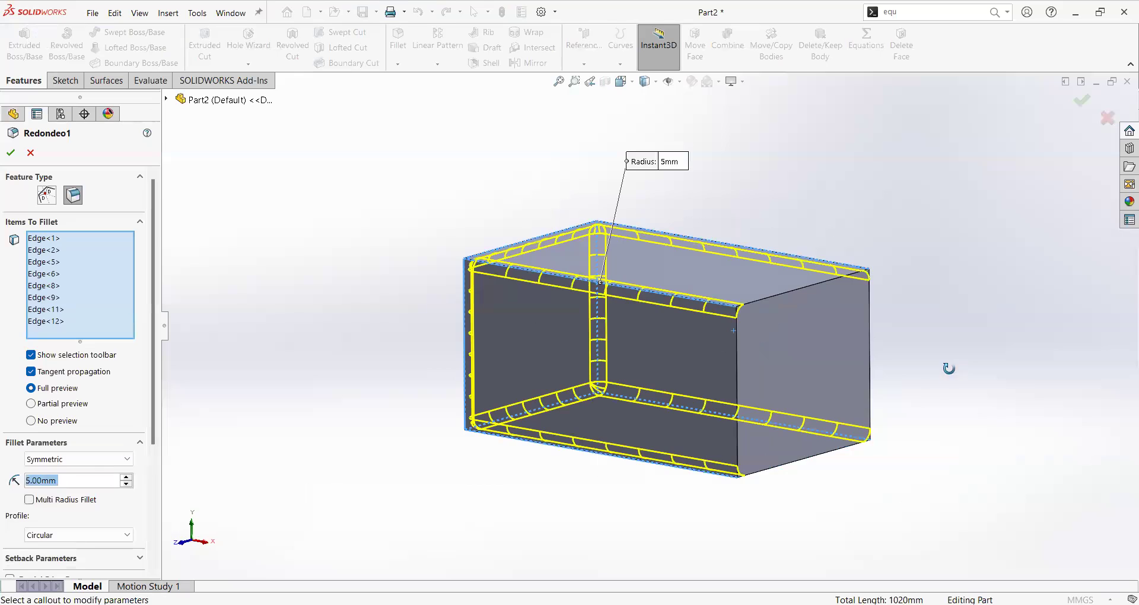
pyautogui.moveTo(949, 369); pyautogui.dragTo(694, 397, button='middle')
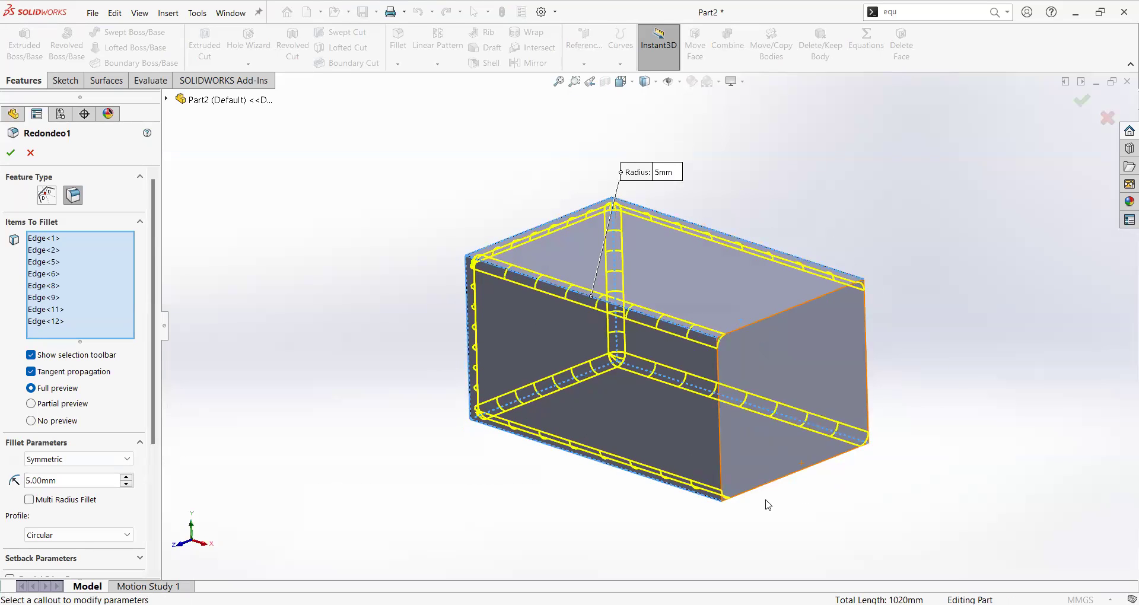
pyautogui.click(10, 153)
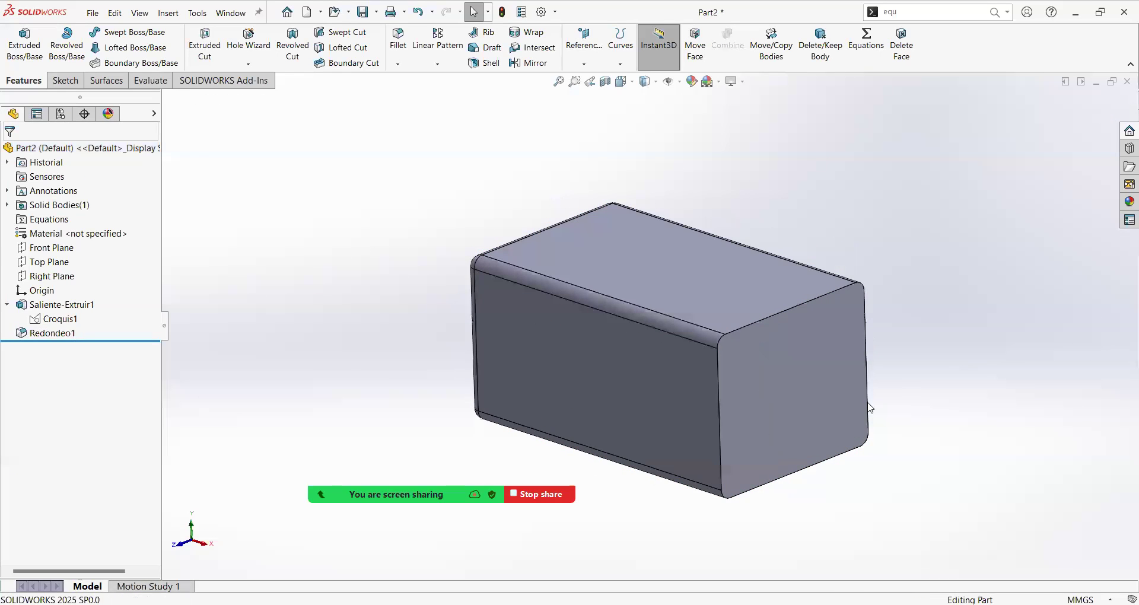
pyautogui.moveTo(836, 356); pyautogui.dragTo(473, 323, button='middle')
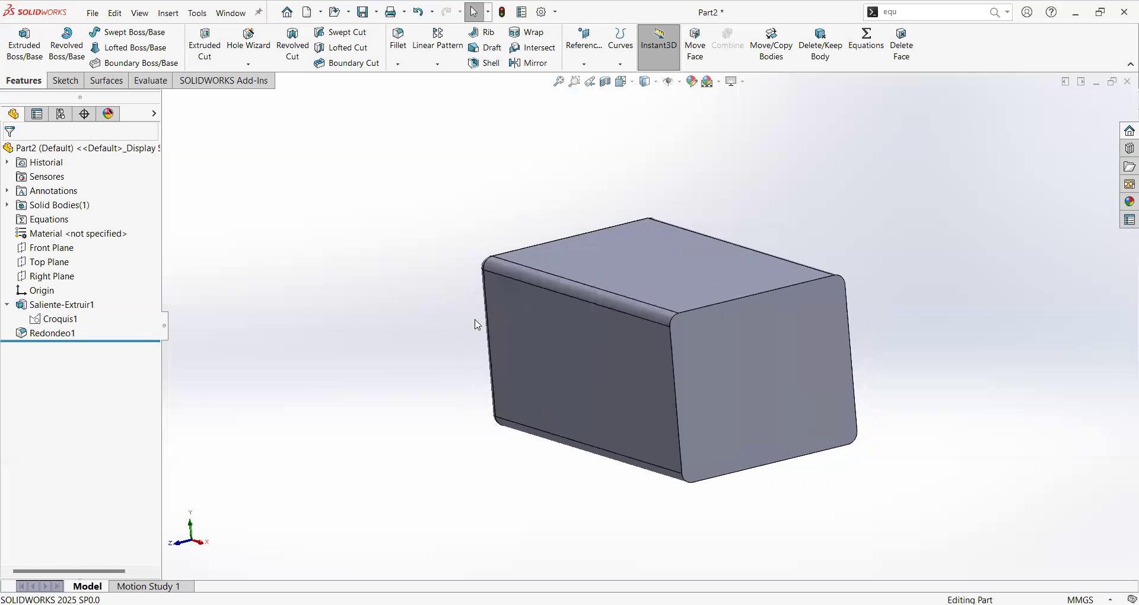
pyautogui.hotkey('ctrl', '7')
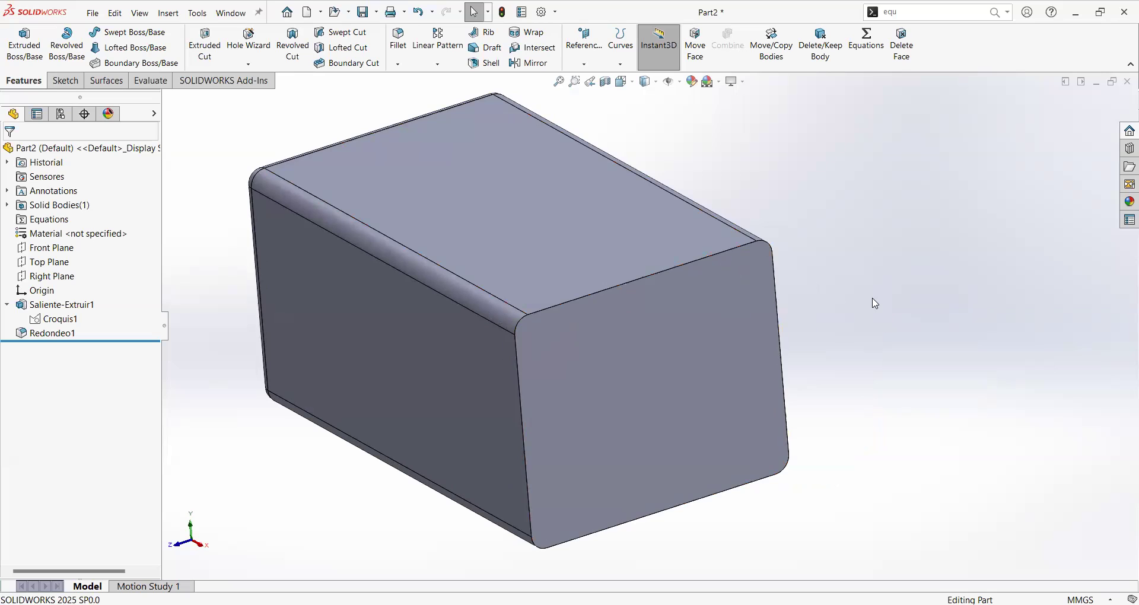
pyautogui.moveTo(399, 117); pyautogui.dragTo(359, 211, button='middle')
pyautogui.scroll(2, 634, 429)
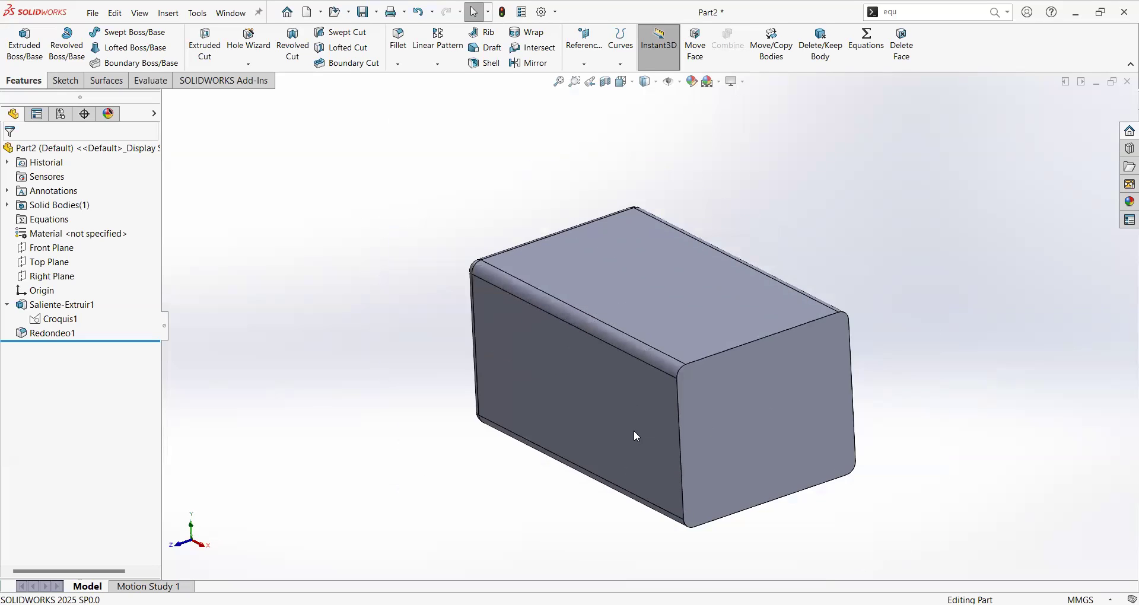
pyautogui.scroll(-4, 633, 429)
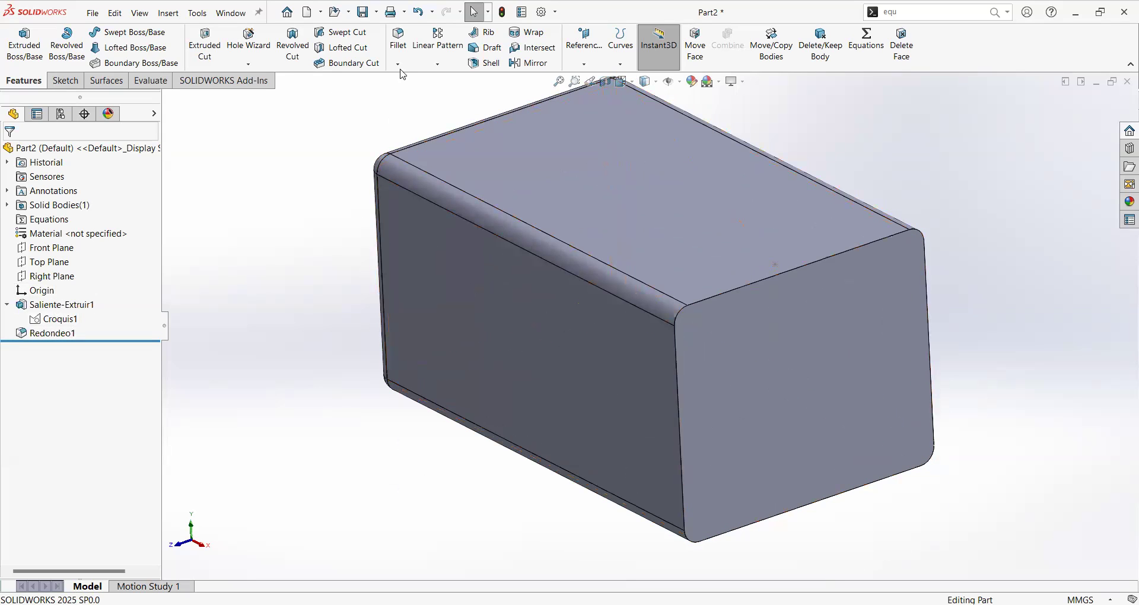
# Step: Chamfer the end face's top edge at 2mm × 45° with tangent propagation, creating Chaflán1
pyautogui.click(376, 107)
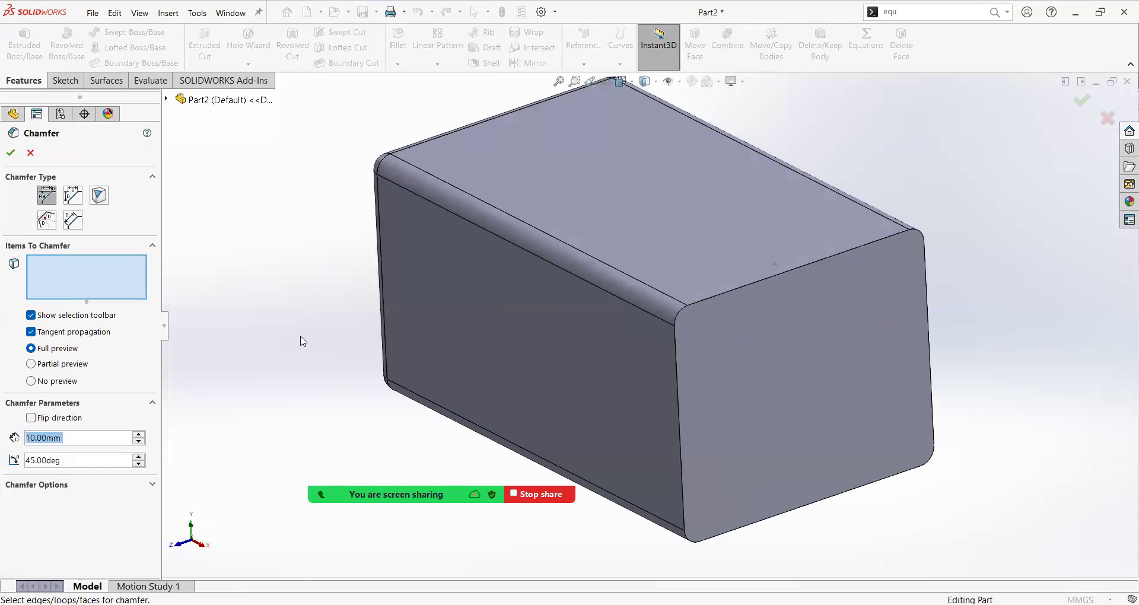
pyautogui.click(802, 273)
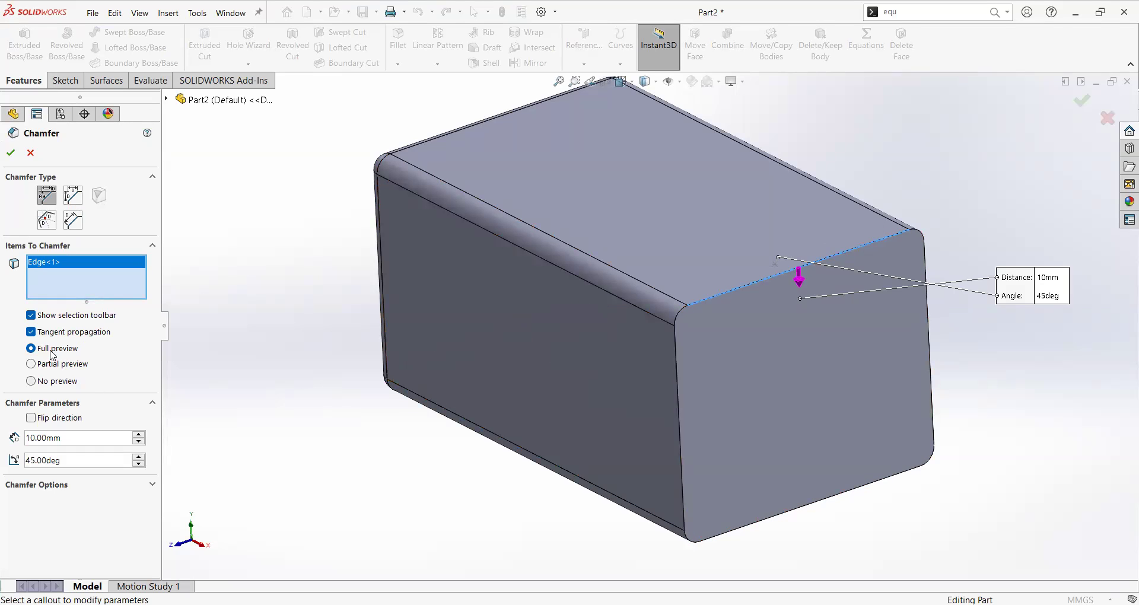
pyautogui.click(33, 432)
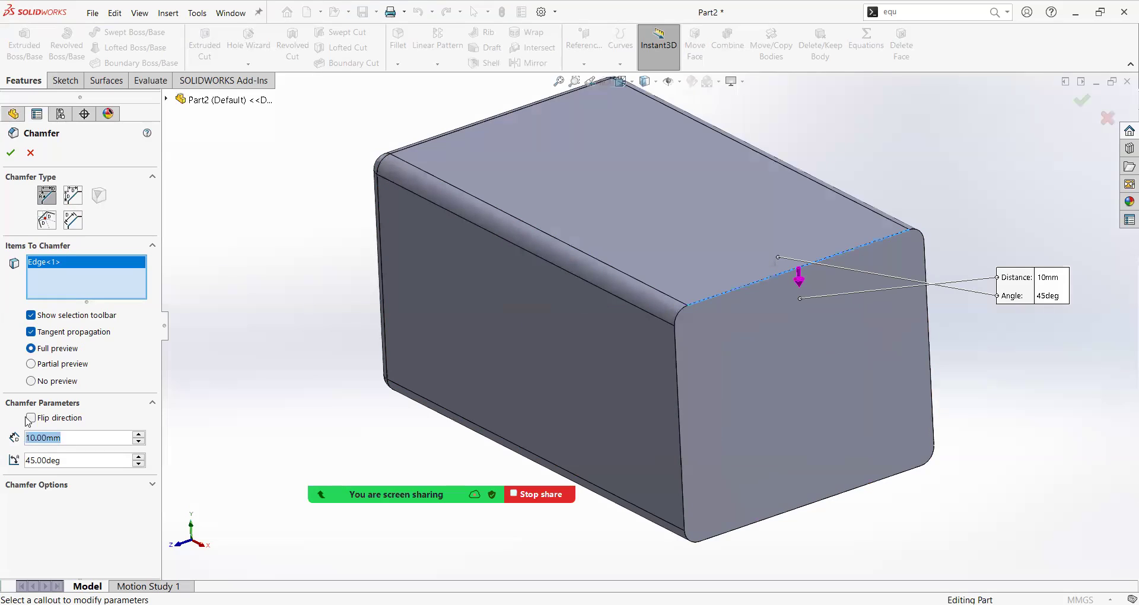
pyautogui.write('2')
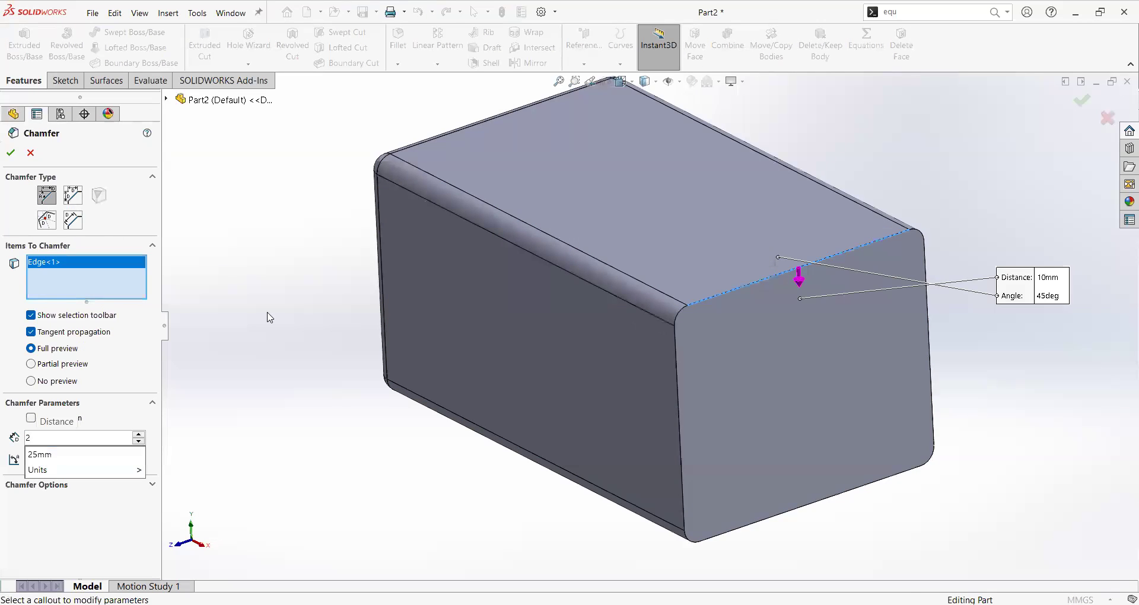
pyautogui.press('Return')
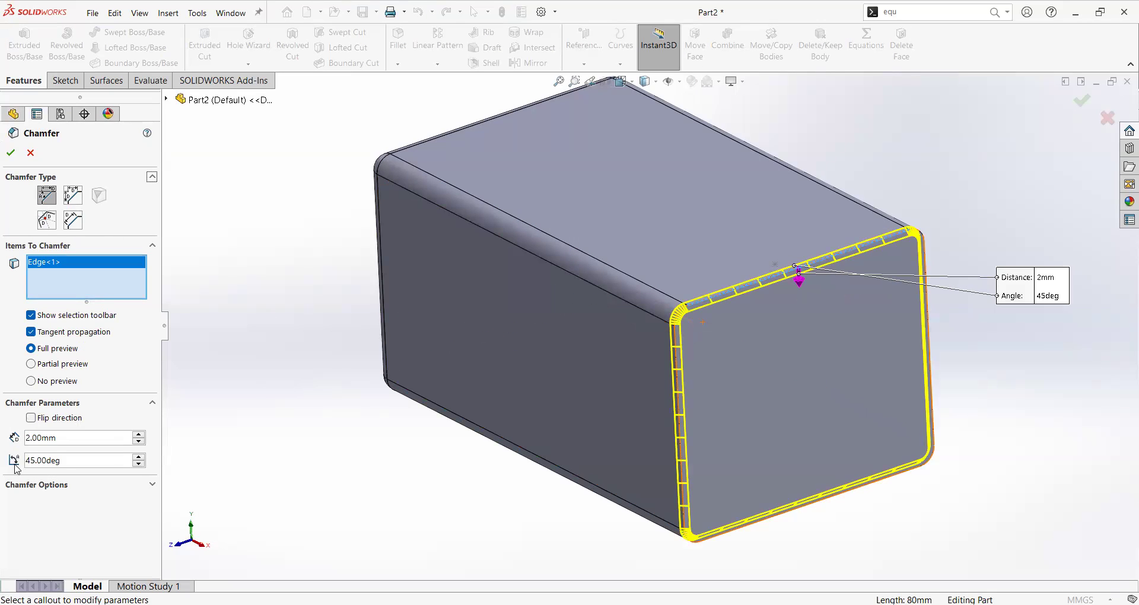
pyautogui.click(68, 441)
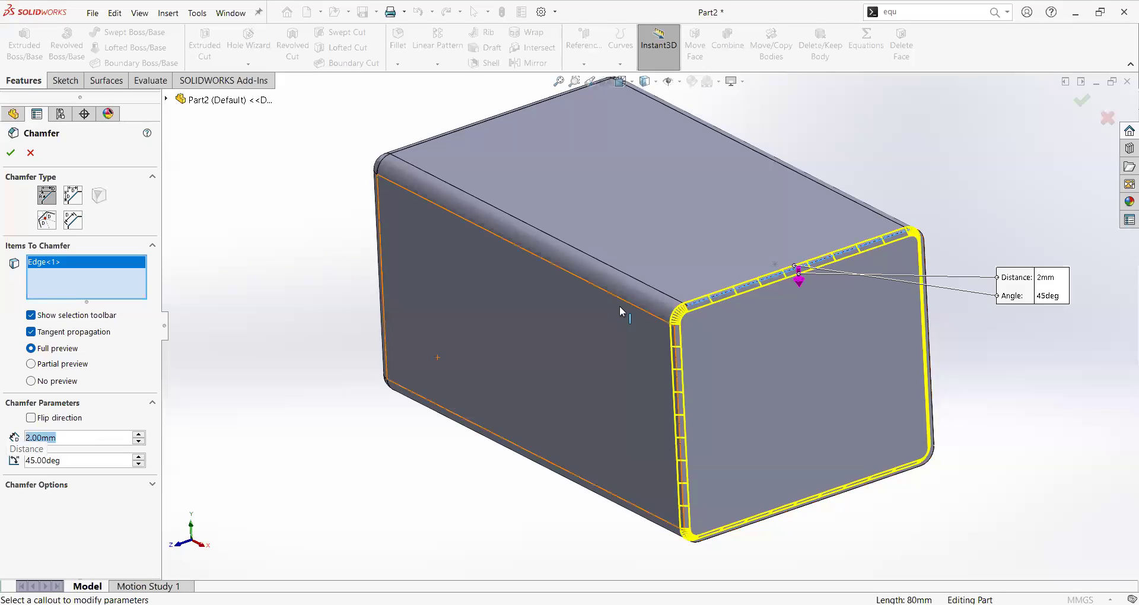
pyautogui.scroll(-2, 816, 273)
pyautogui.moveTo(817, 266); pyautogui.dragTo(703, 295, button='middle')
pyautogui.scroll(2, 703, 295)
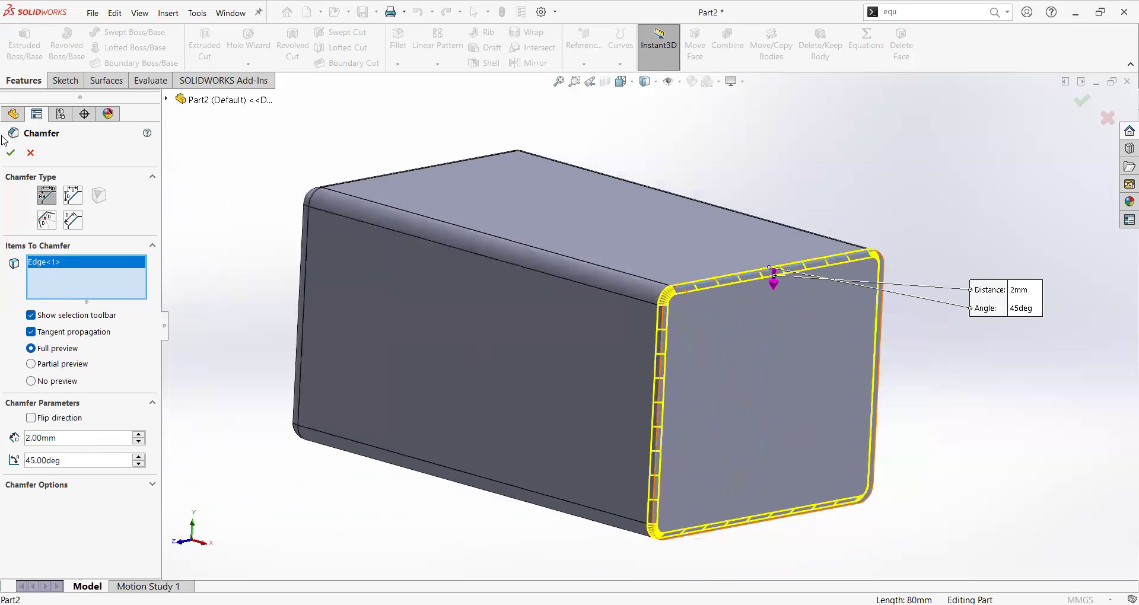
pyautogui.press('Return')
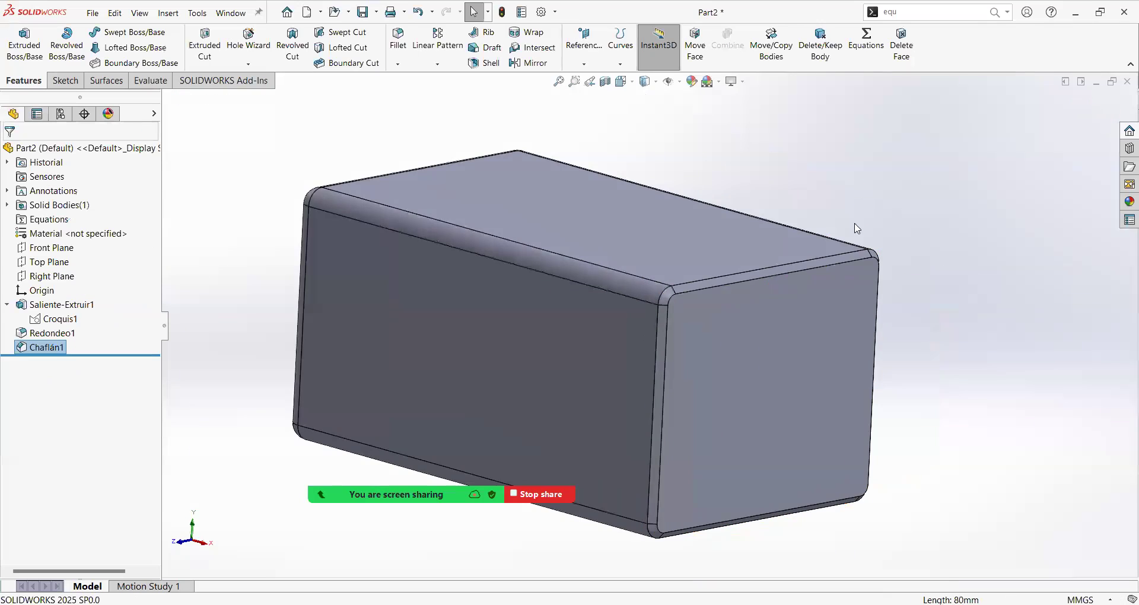
# Step: Orbit around the box to inspect the chamfer face on its end
pyautogui.moveTo(854, 229); pyautogui.dragTo(775, 267, button='middle')
pyautogui.scroll(3, 541, 299)
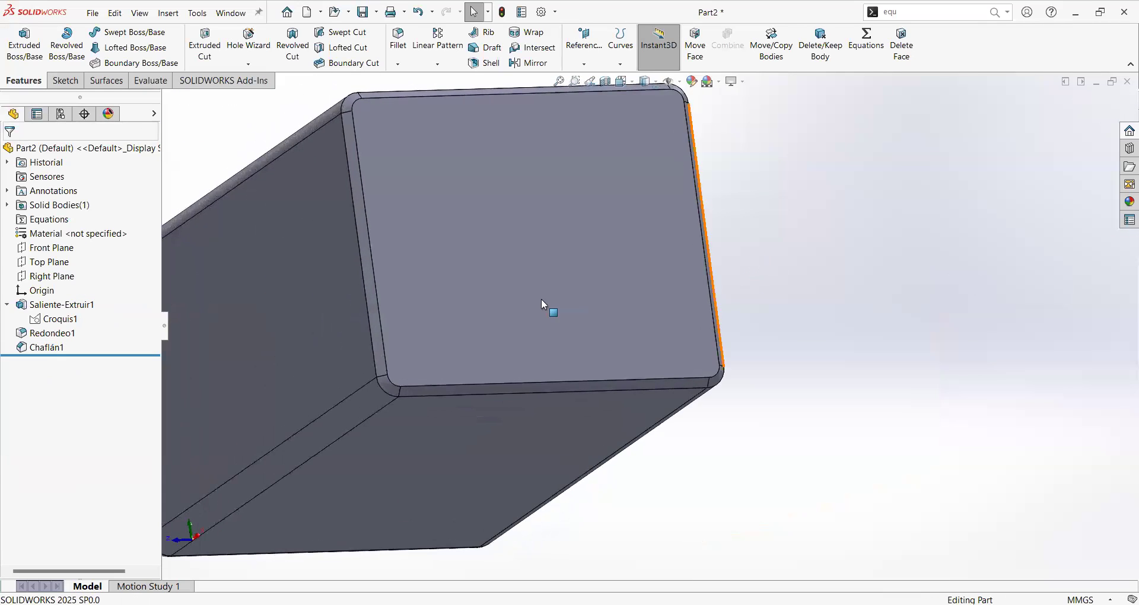
pyautogui.moveTo(541, 299); pyautogui.dragTo(385, 300, button='middle')
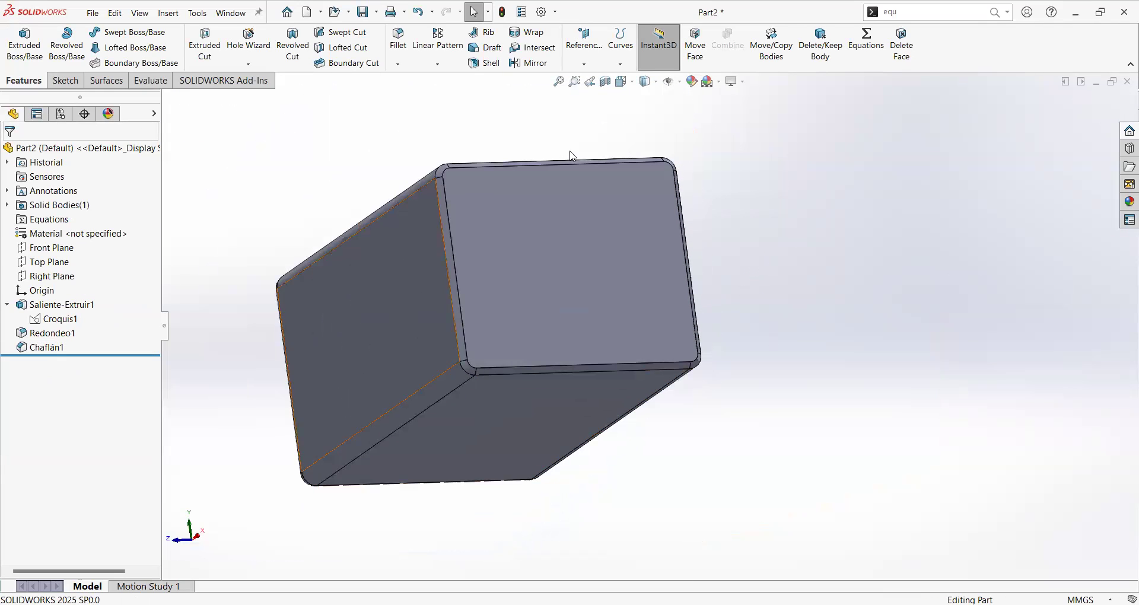
pyautogui.moveTo(514, 135); pyautogui.dragTo(549, 320, button='middle')
pyautogui.scroll(-4, 549, 320)
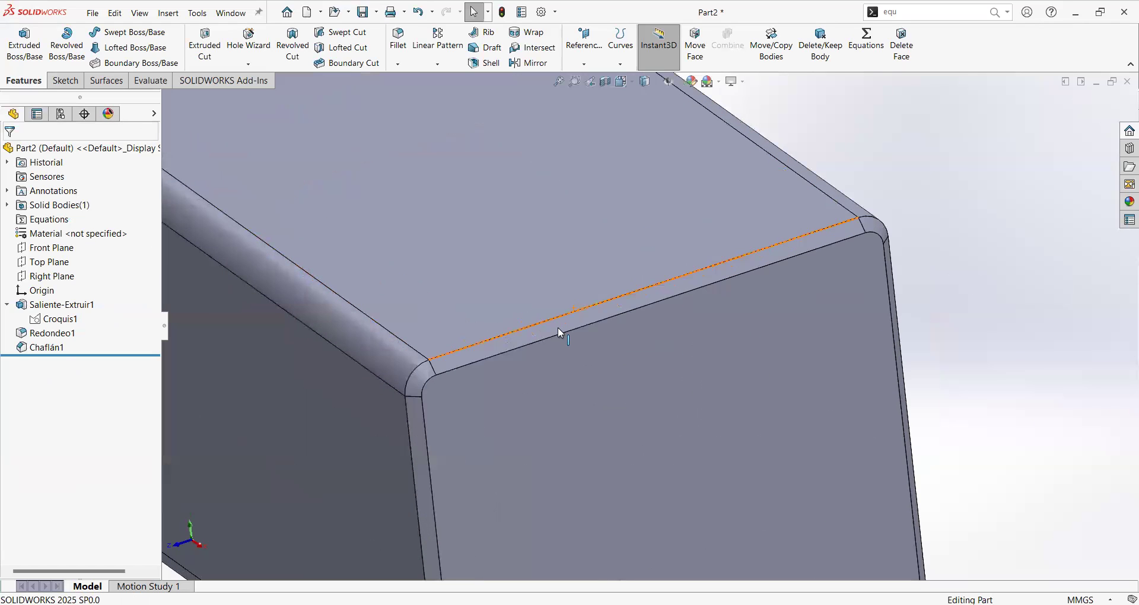
pyautogui.click(558, 327)
pyautogui.scroll(4, 876, 239)
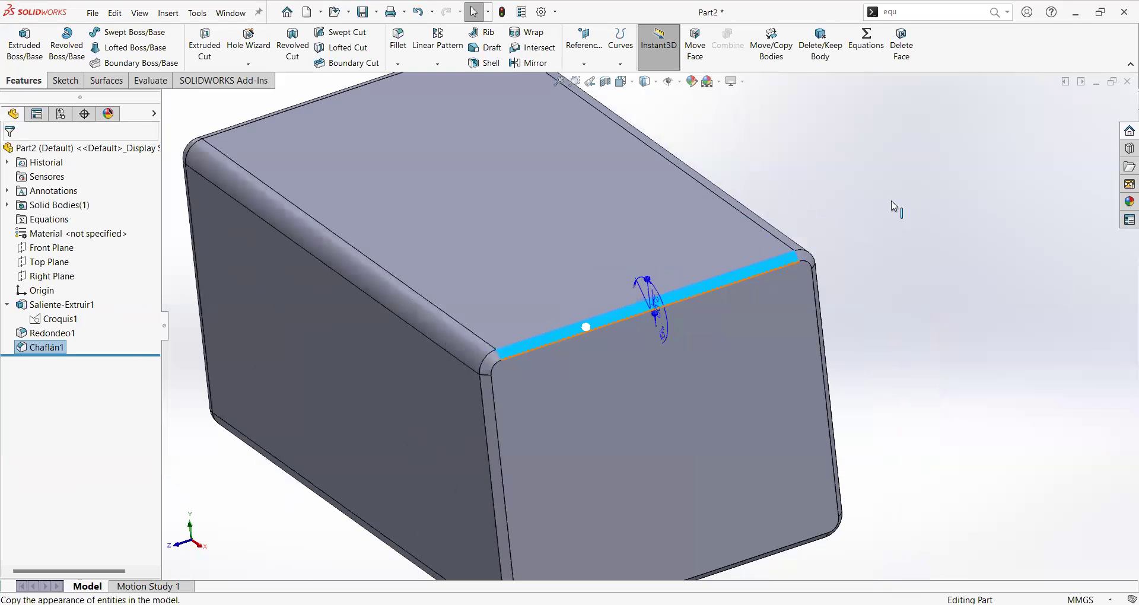
pyautogui.press('Escape')
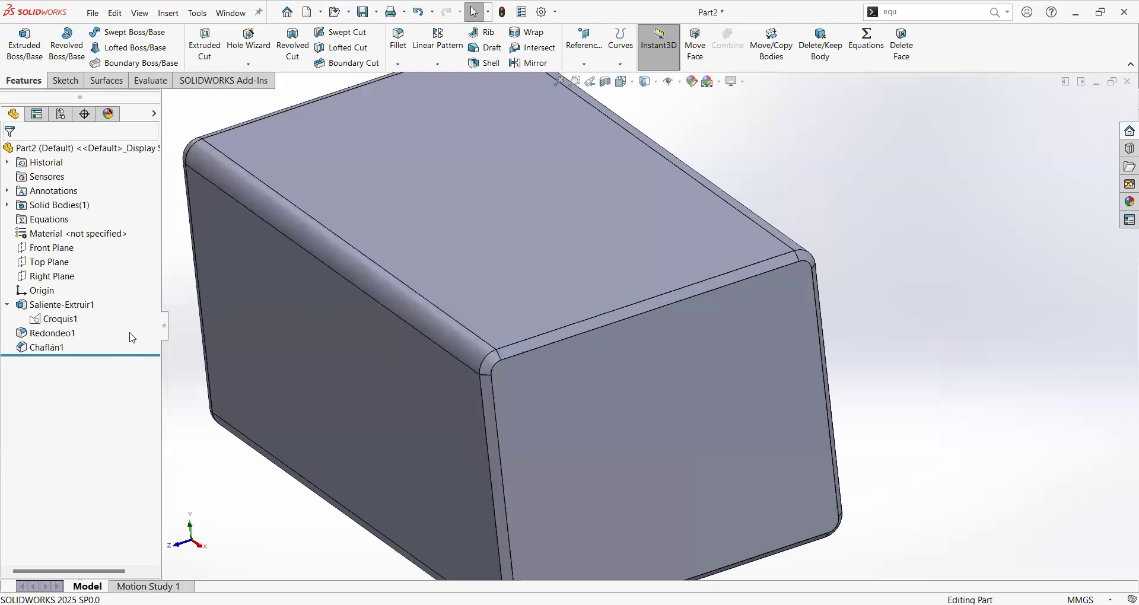
# Step: Reapply Chaflán1 with tangent propagation turned off
pyautogui.click(47, 348)
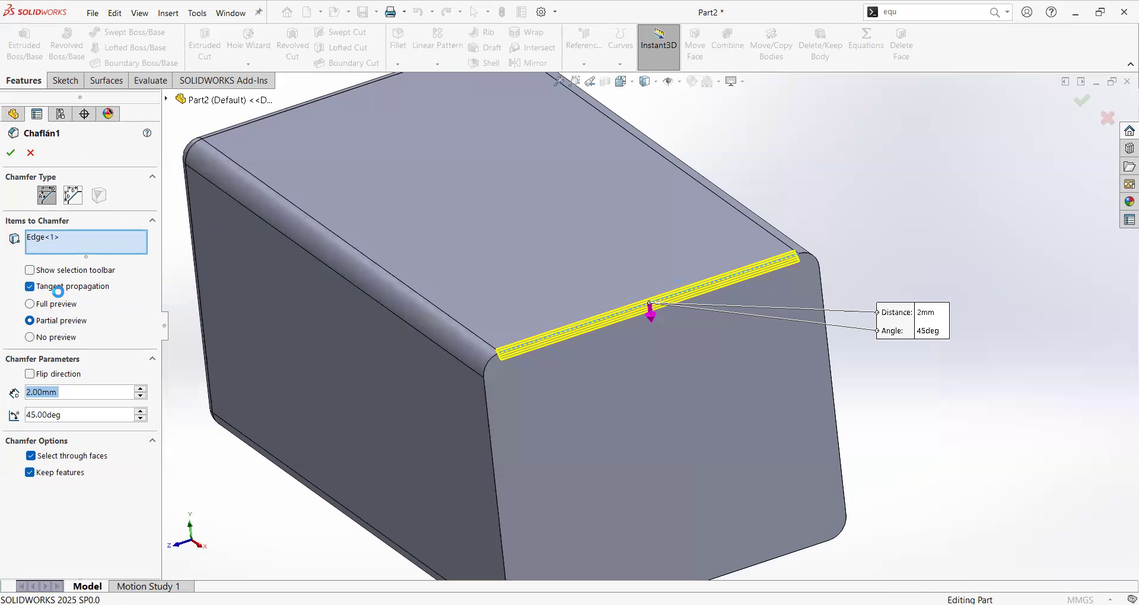
pyautogui.click(29, 287)
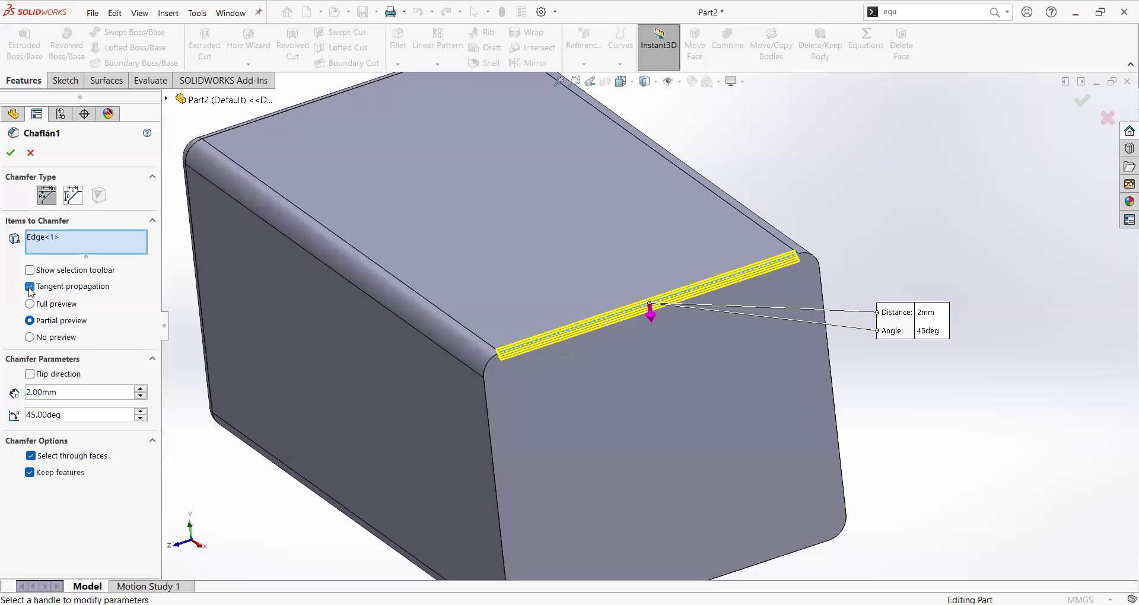
pyautogui.click(10, 153)
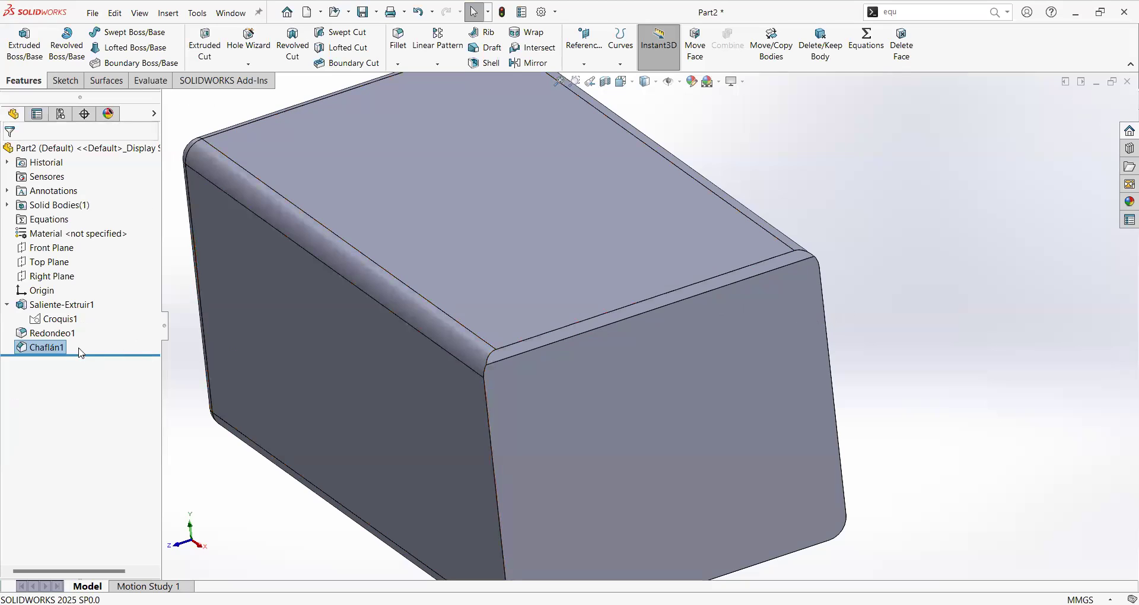
# Step: Edit Chaflán1 to turn tangent propagation back on, then show the box isometrically
pyautogui.rightClick(56, 348)
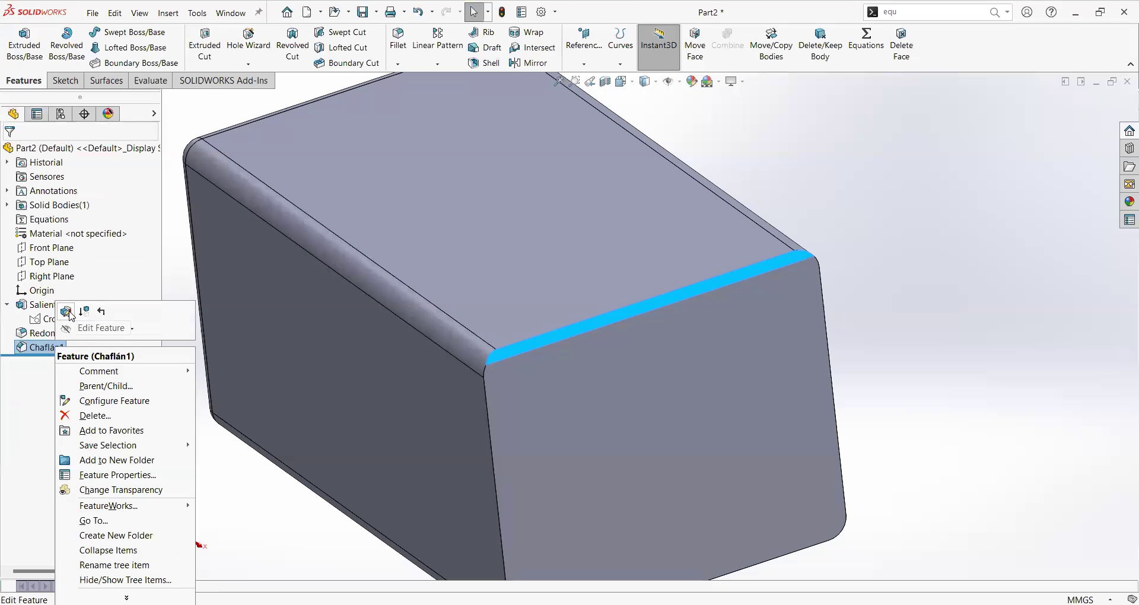
pyautogui.click(85, 311)
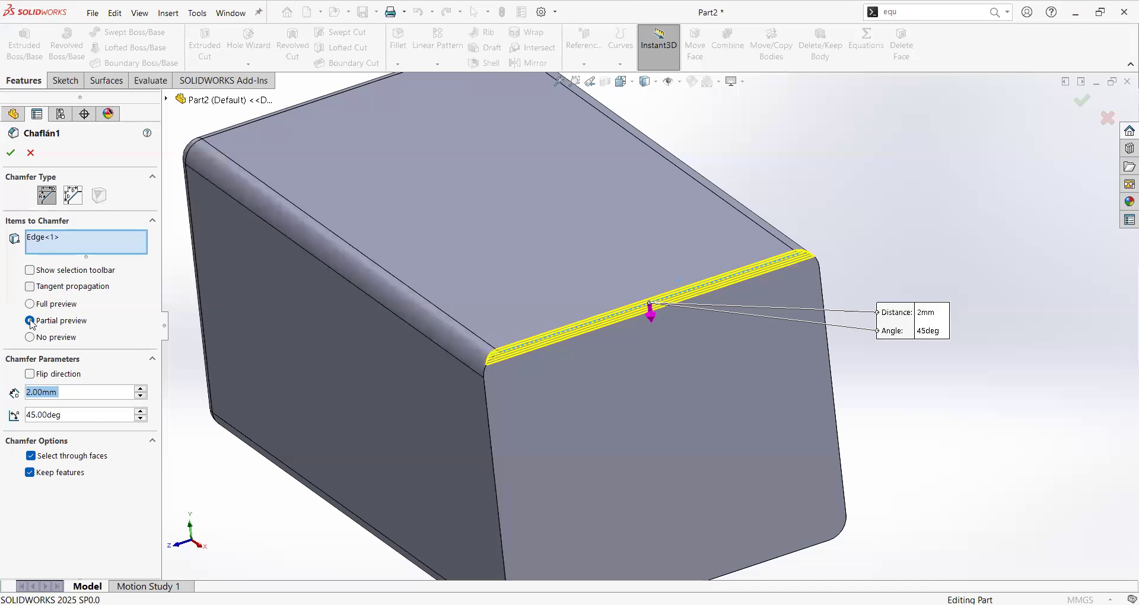
pyautogui.click(29, 288)
pyautogui.click(10, 152)
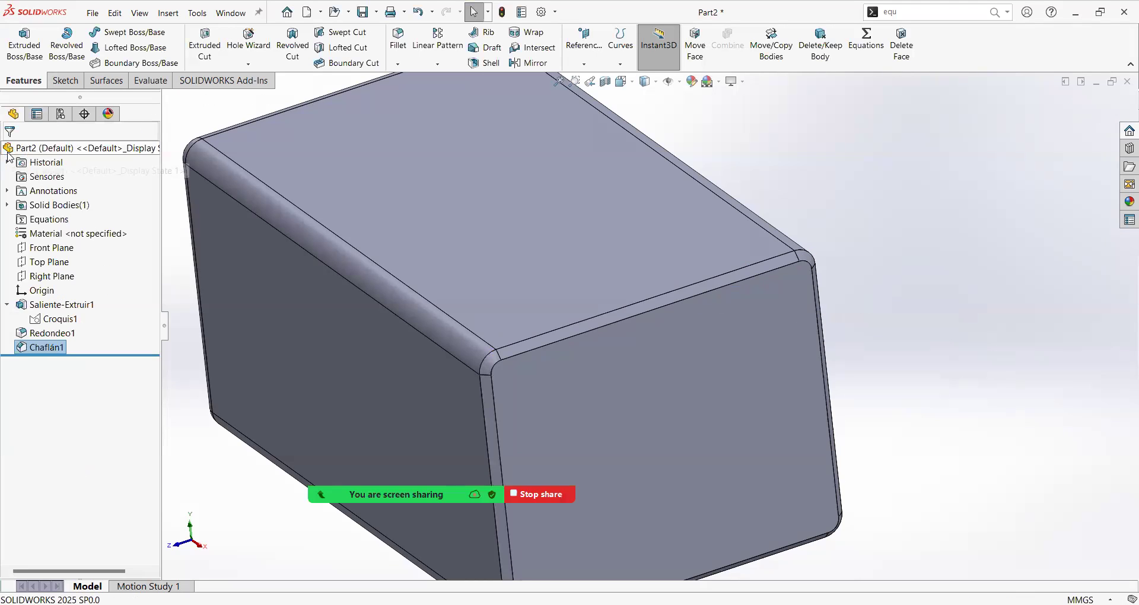
pyautogui.hotkey('ctrl', '7')
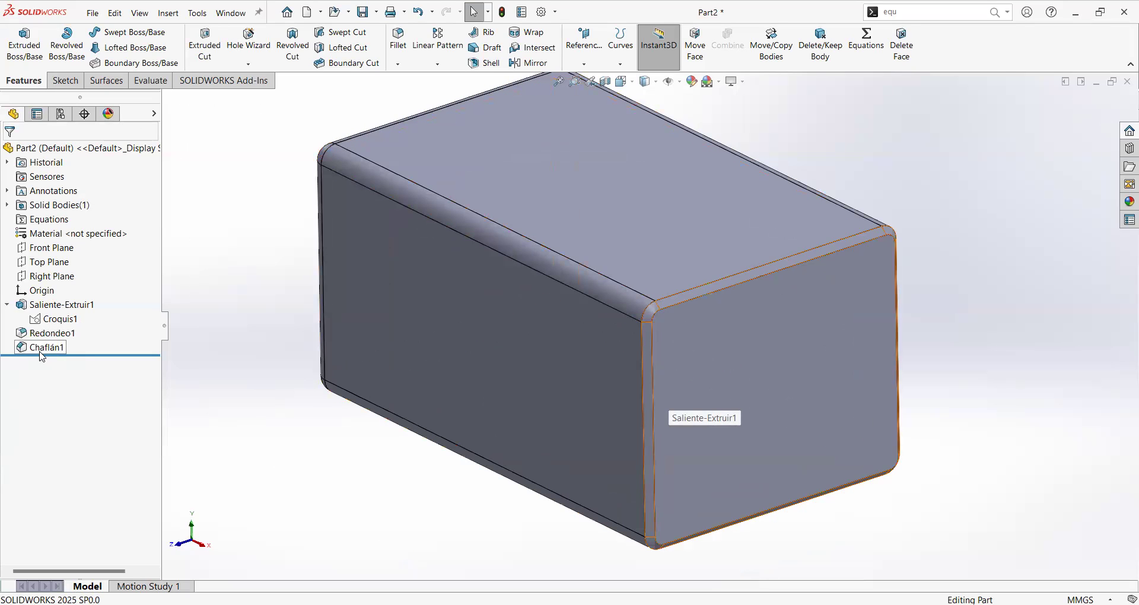
# Step: Move Chaflán1 up to sit directly below Saliente-Extruir1, then inspect the box
pyautogui.moveTo(46, 354); pyautogui.dragTo(73, 305)
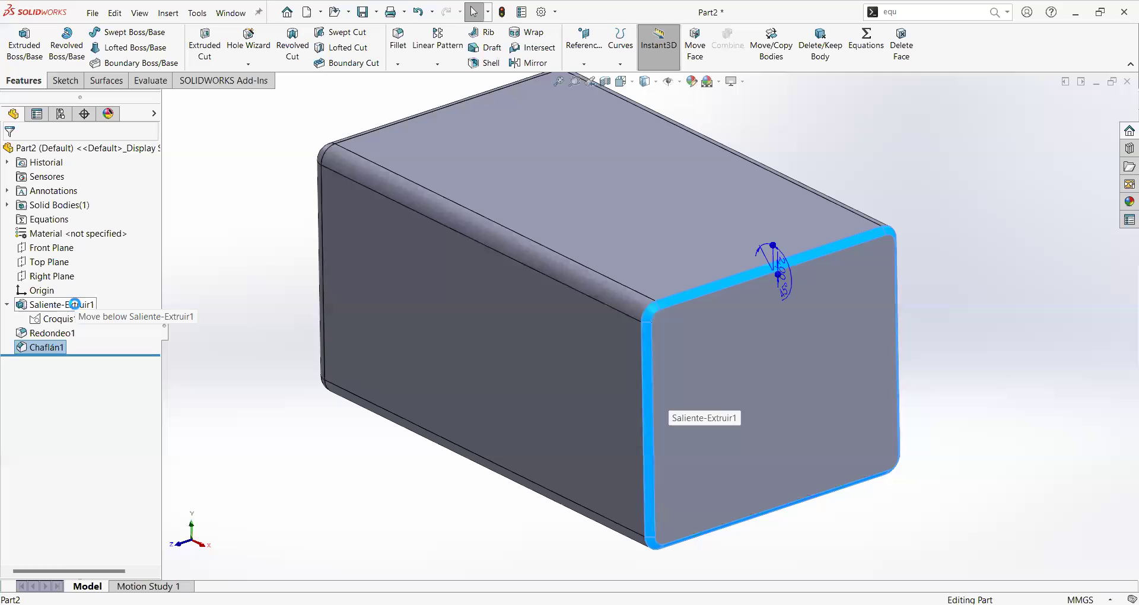
pyautogui.moveTo(74, 304); pyautogui.dragTo(74, 305)
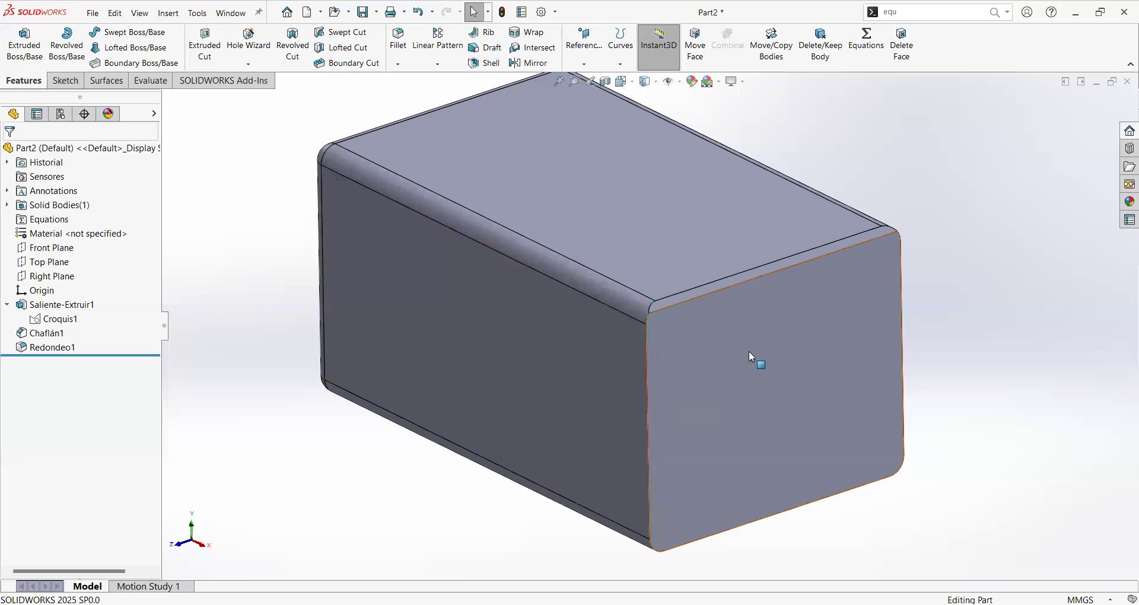
pyautogui.moveTo(749, 352); pyautogui.dragTo(777, 320, button='middle')
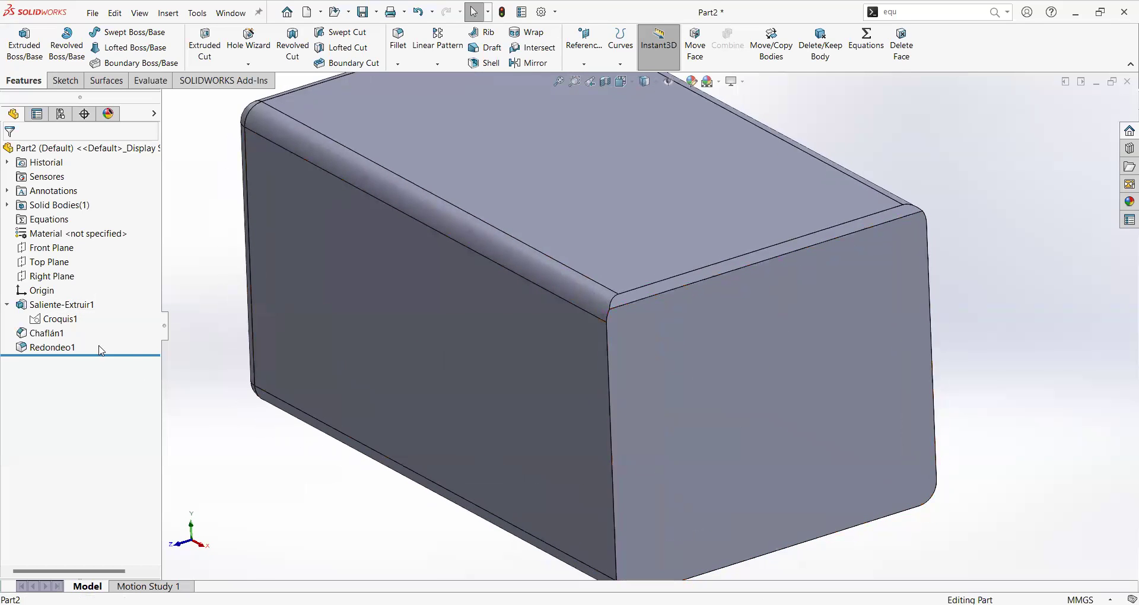
# Step: Put Redondeo1 back above Chaflán1, then move Chaflán1 ahead of Redondeo1 again
pyautogui.moveTo(51, 347); pyautogui.dragTo(74, 309)
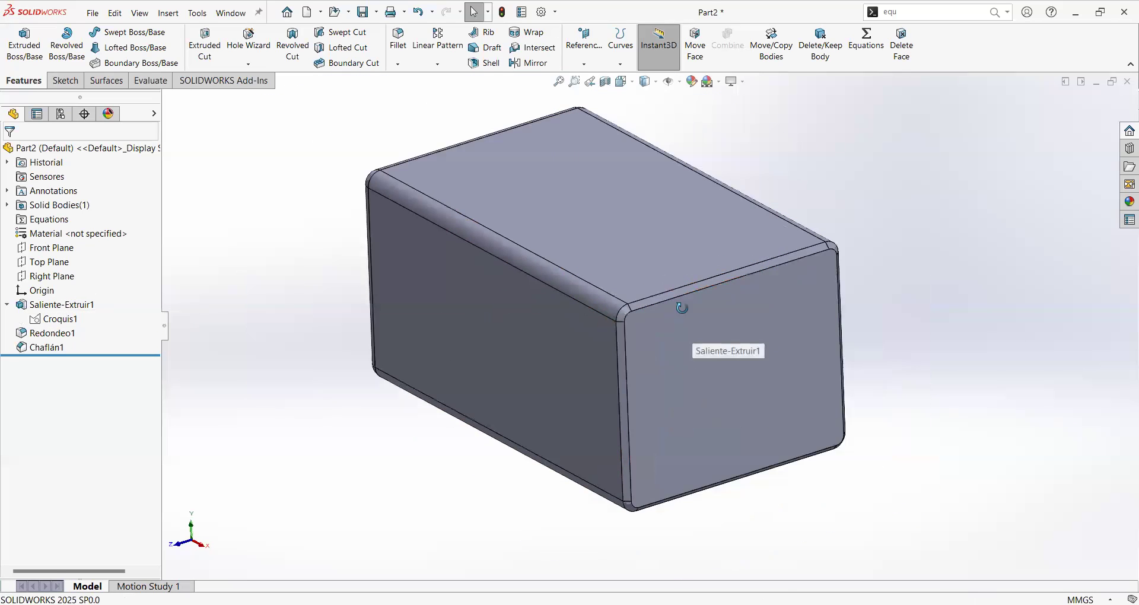
pyautogui.moveTo(682, 307)
pyautogui.mouseDown(button='middle')
pyautogui.moveTo(666, 211)
pyautogui.moveTo(666, 282)
pyautogui.moveTo(695, 308)
pyautogui.mouseUp(button='middle')
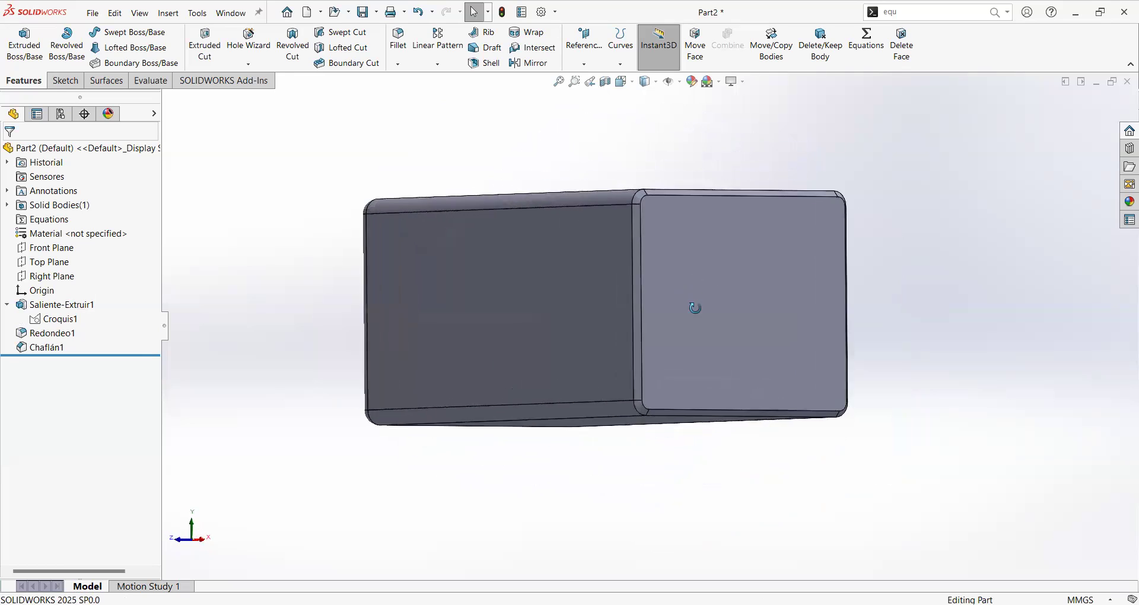
pyautogui.hotkey('ctrl', '7')
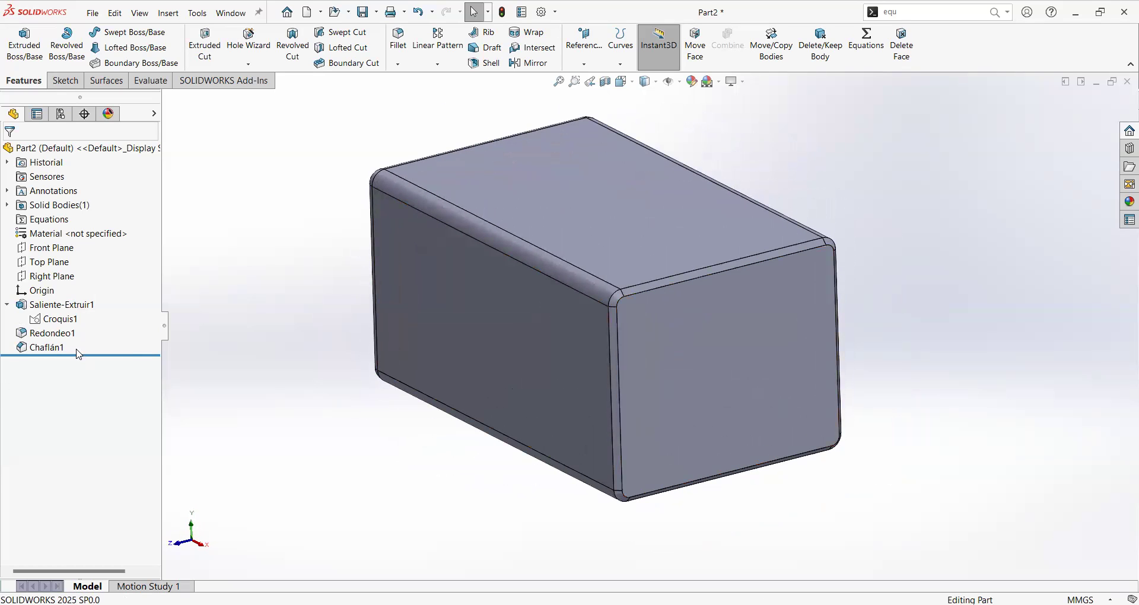
pyautogui.moveTo(54, 349); pyautogui.dragTo(70, 304)
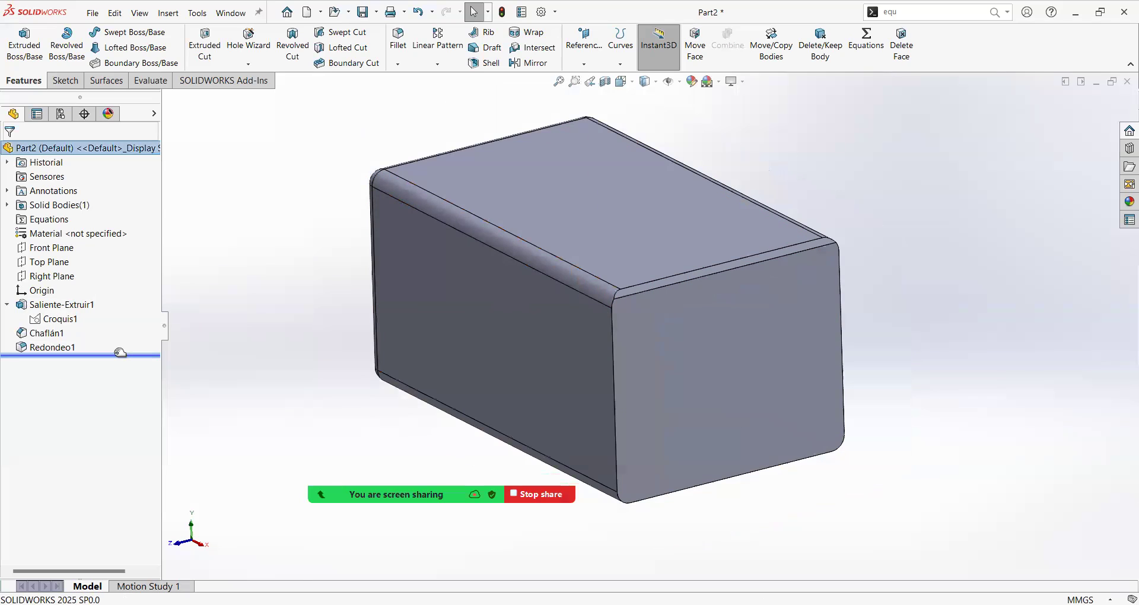
pyautogui.moveTo(120, 352); pyautogui.dragTo(124, 341)
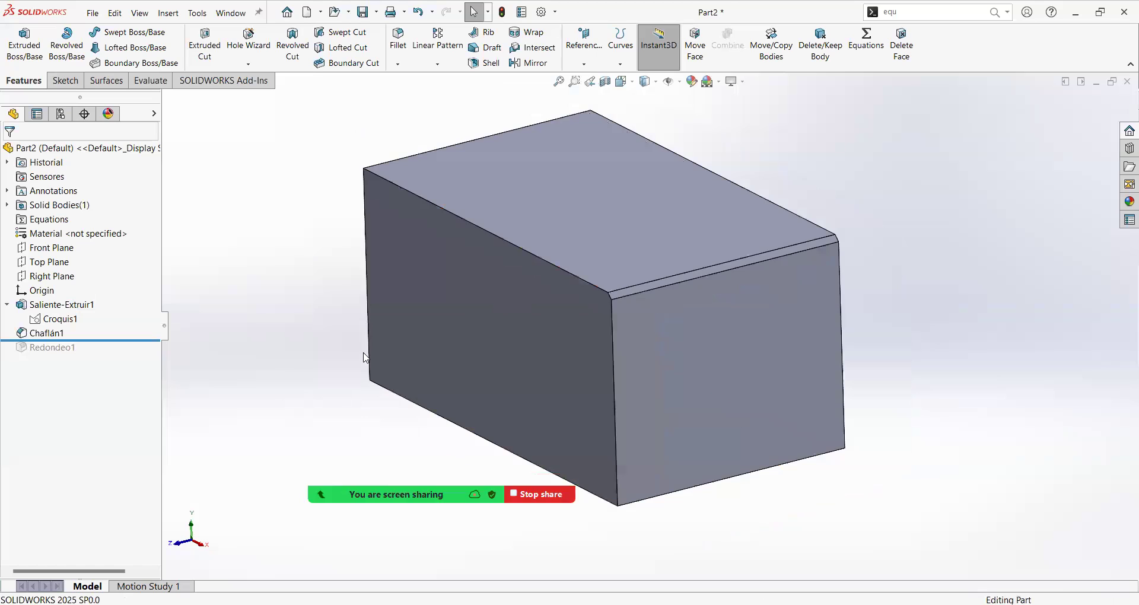
pyautogui.scroll(-3, 706, 300)
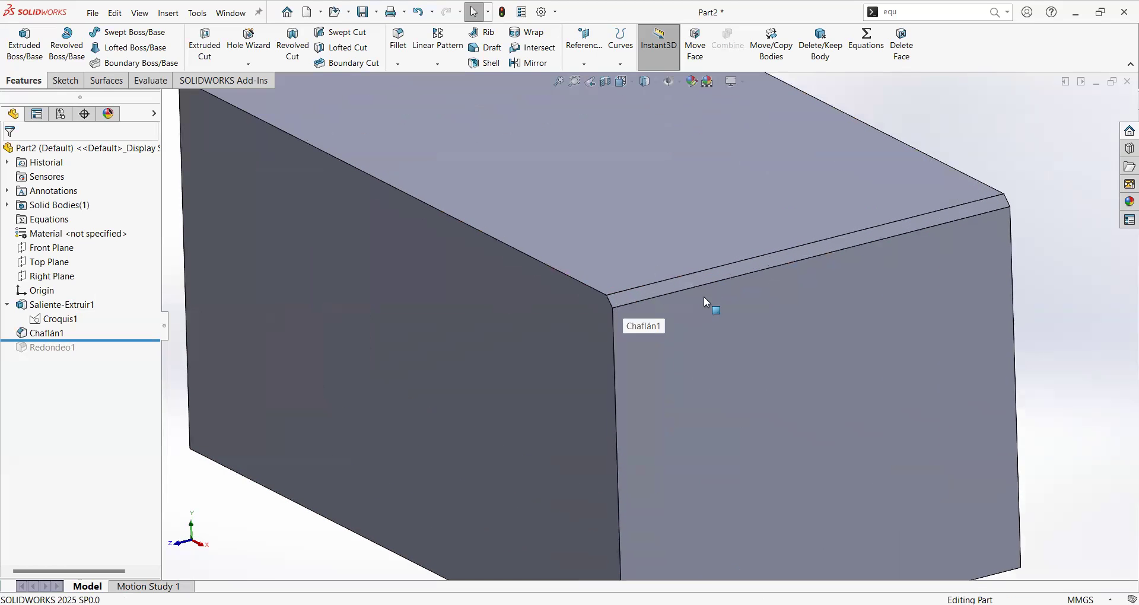
pyautogui.scroll(3, 699, 237)
pyautogui.moveTo(699, 236); pyautogui.dragTo(599, 304, button='middle')
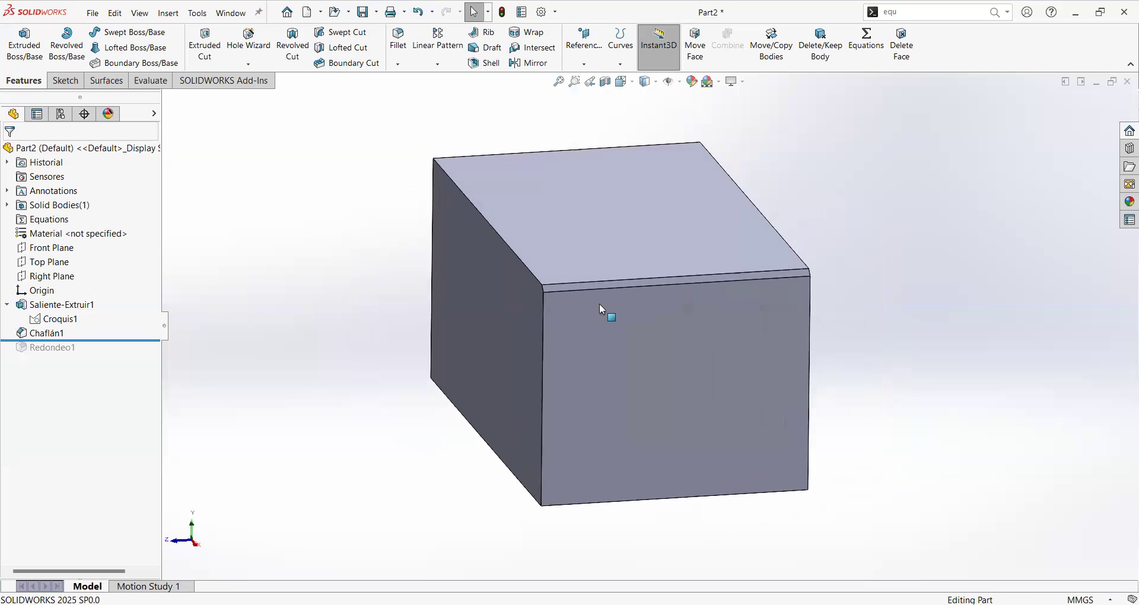
pyautogui.scroll(-5, 536, 309)
pyautogui.click(527, 327)
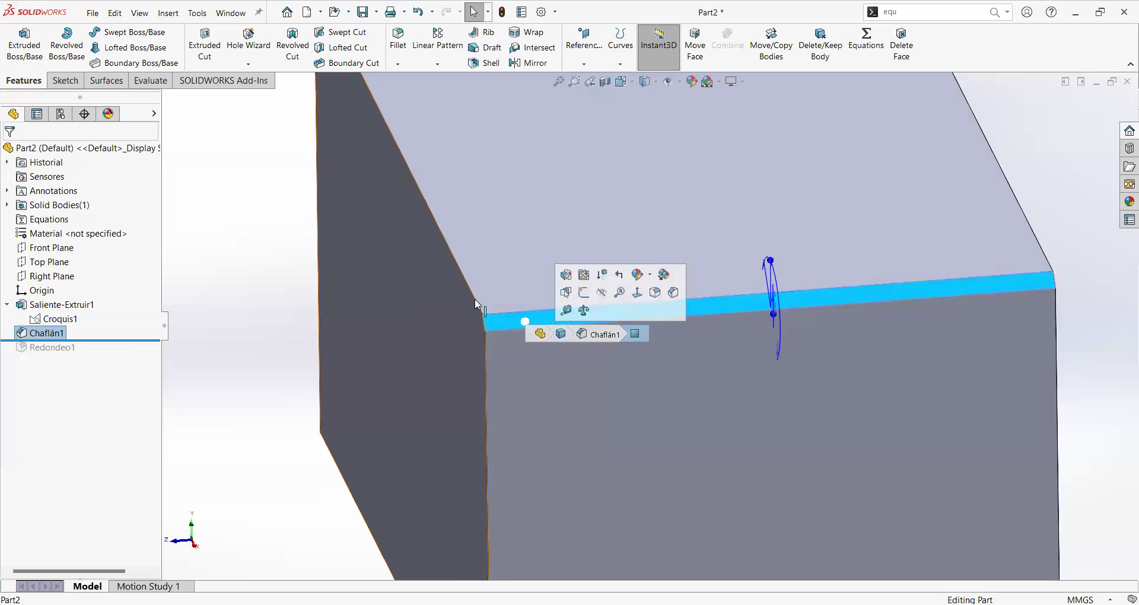
pyautogui.scroll(5, 475, 305)
pyautogui.moveTo(546, 190); pyautogui.dragTo(378, 199, button='middle')
pyautogui.click(368, 215)
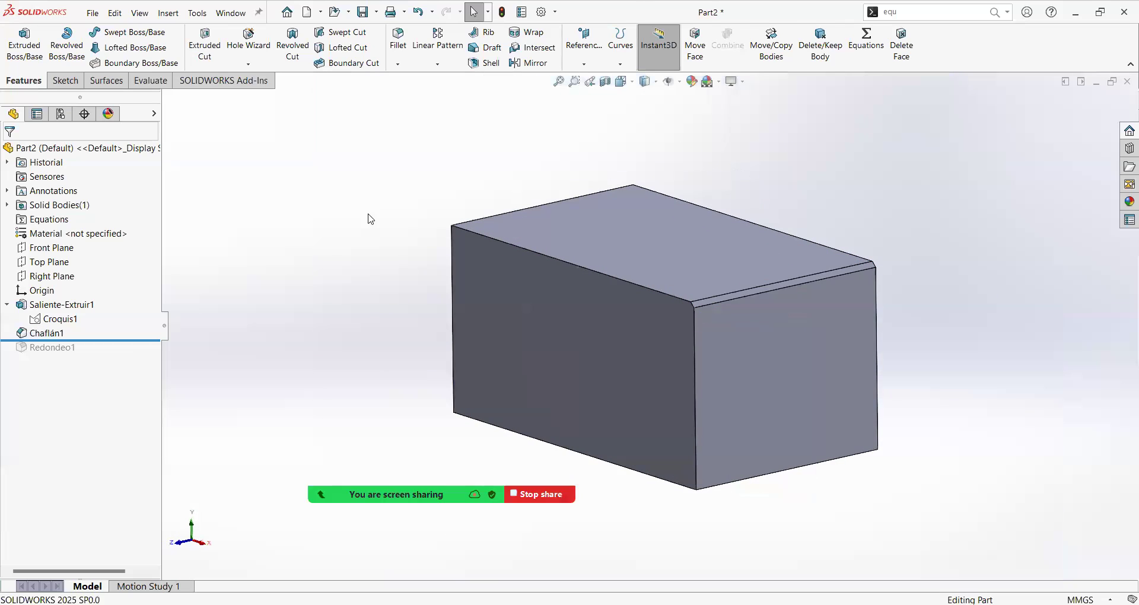
pyautogui.moveTo(75, 338); pyautogui.dragTo(92, 355)
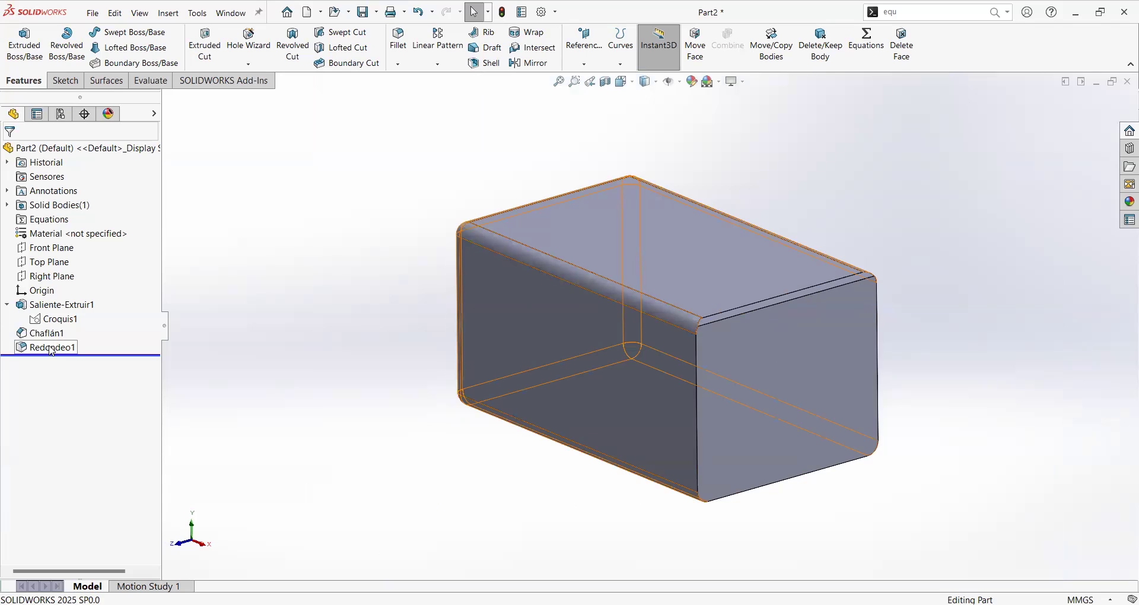
# Step: Move Redondeo1 above Chaflán1, fit the box in view, and preview the Croquis1 sketch
pyautogui.moveTo(51, 352); pyautogui.dragTo(66, 314)
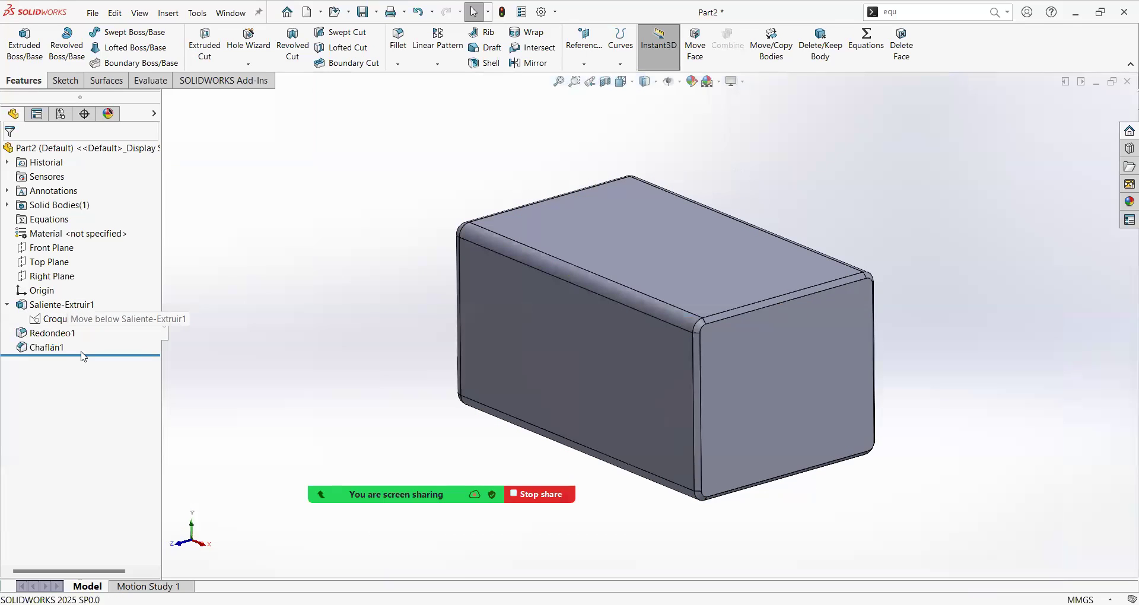
pyautogui.click(47, 349)
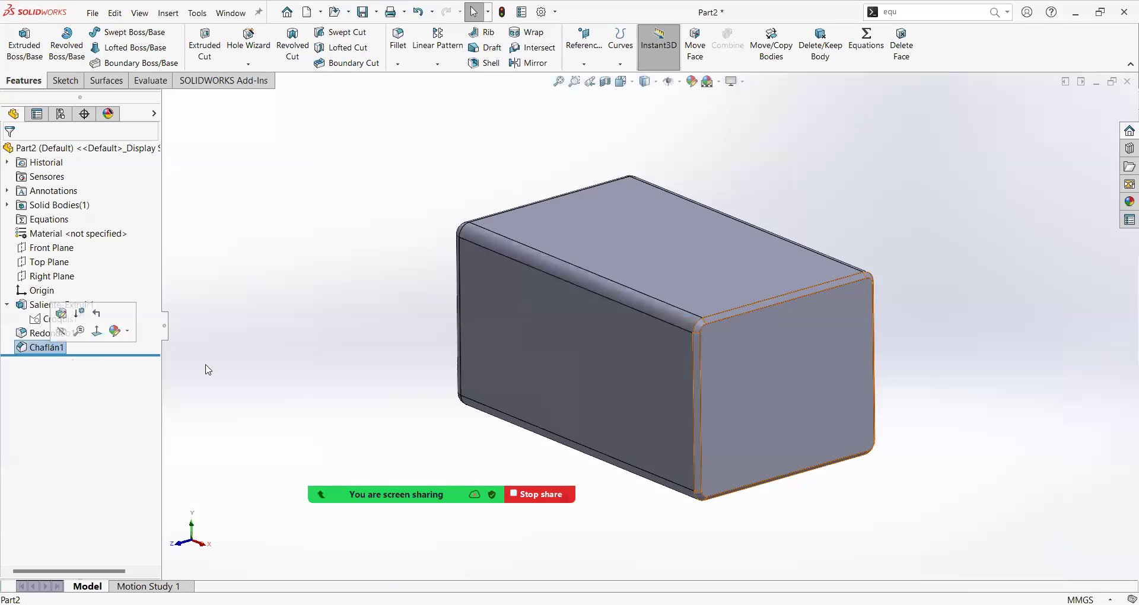
pyautogui.scroll(-2, 858, 362)
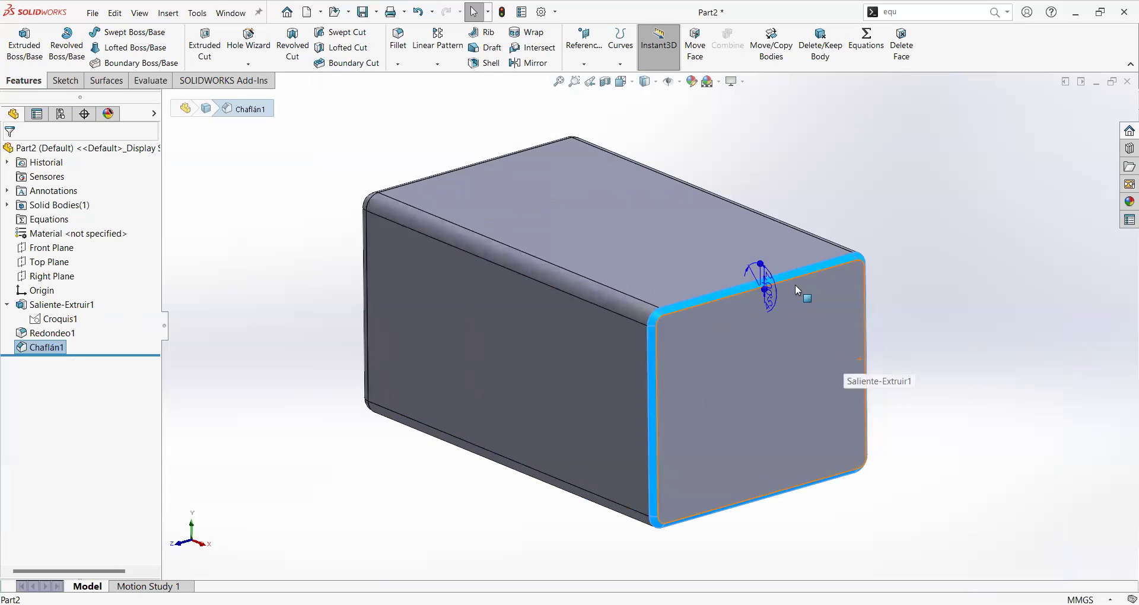
pyautogui.click(910, 221)
pyautogui.press('f')
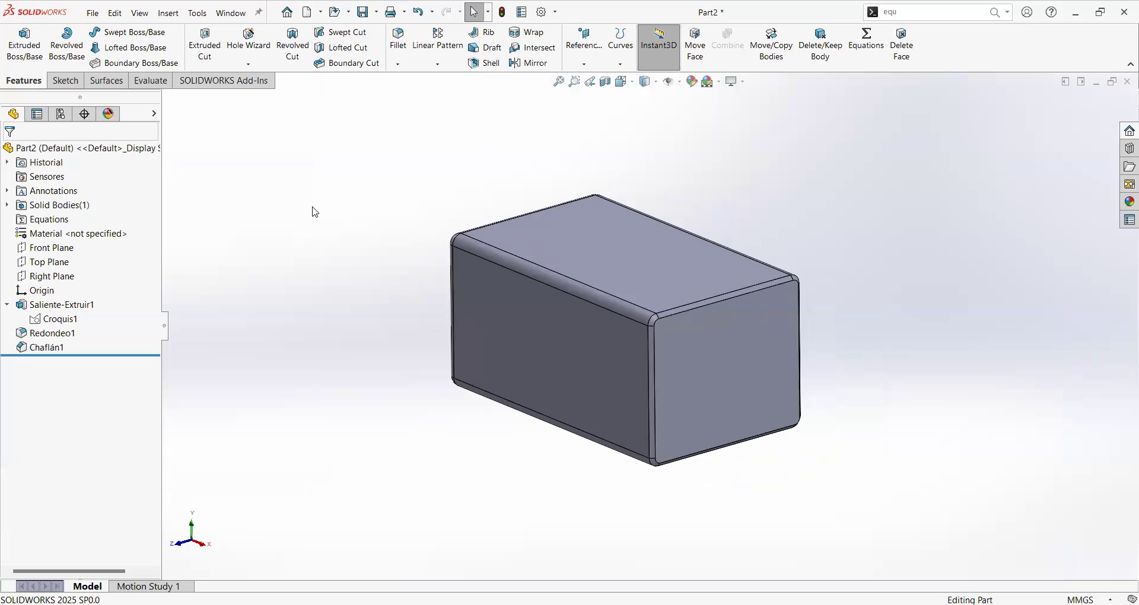
pyautogui.click(59, 319)
pyautogui.click(285, 252)
pyautogui.click(436, 65)
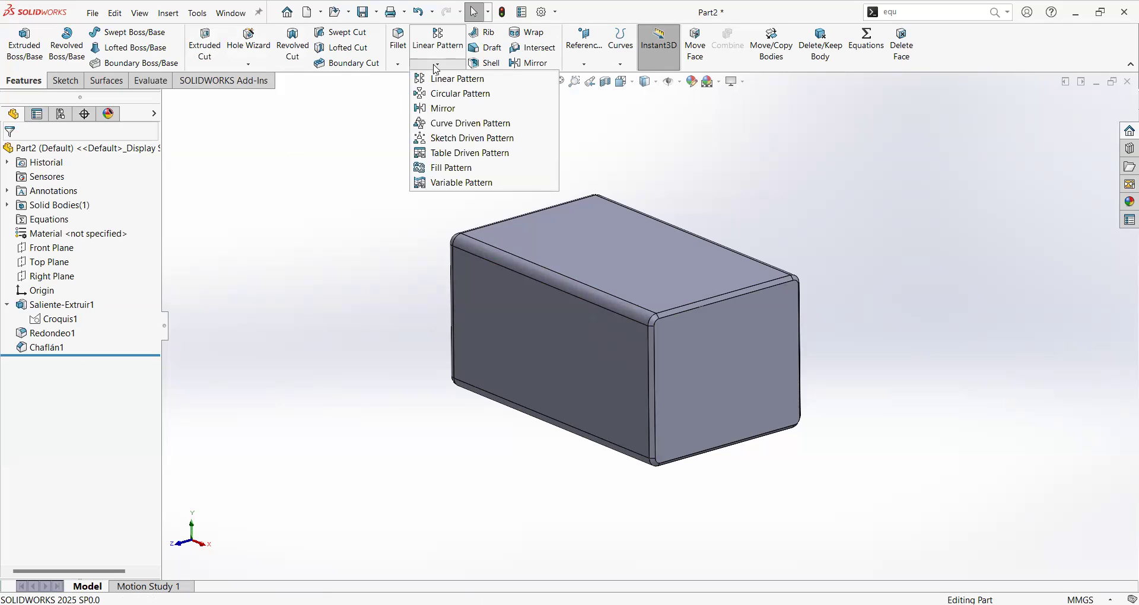
pyautogui.click(296, 181)
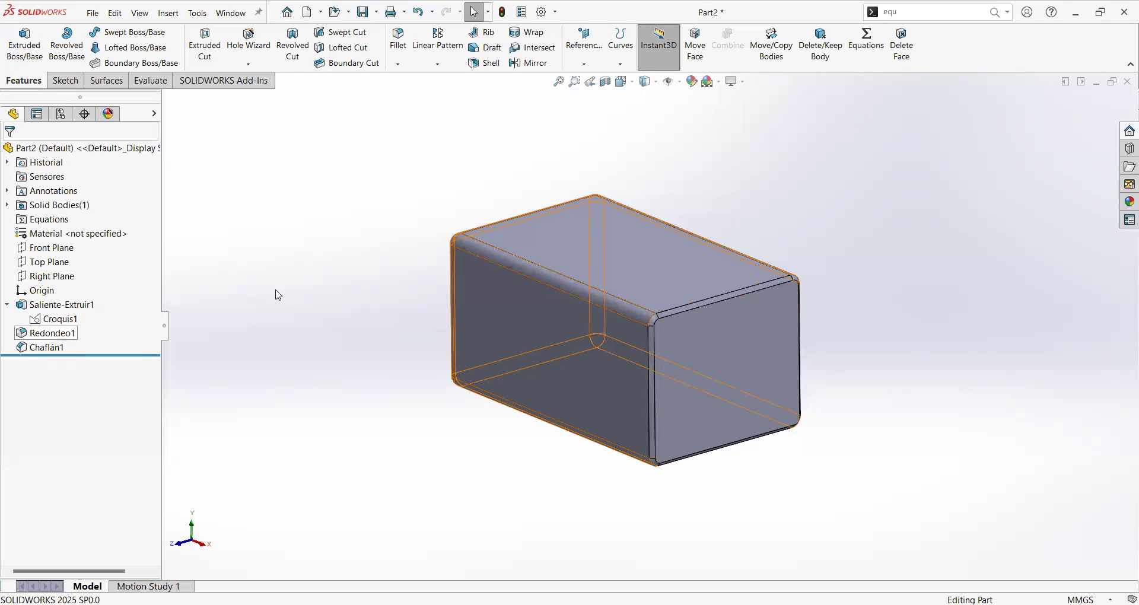
pyautogui.scroll(2, 652, 339)
pyautogui.scroll(-4, 665, 344)
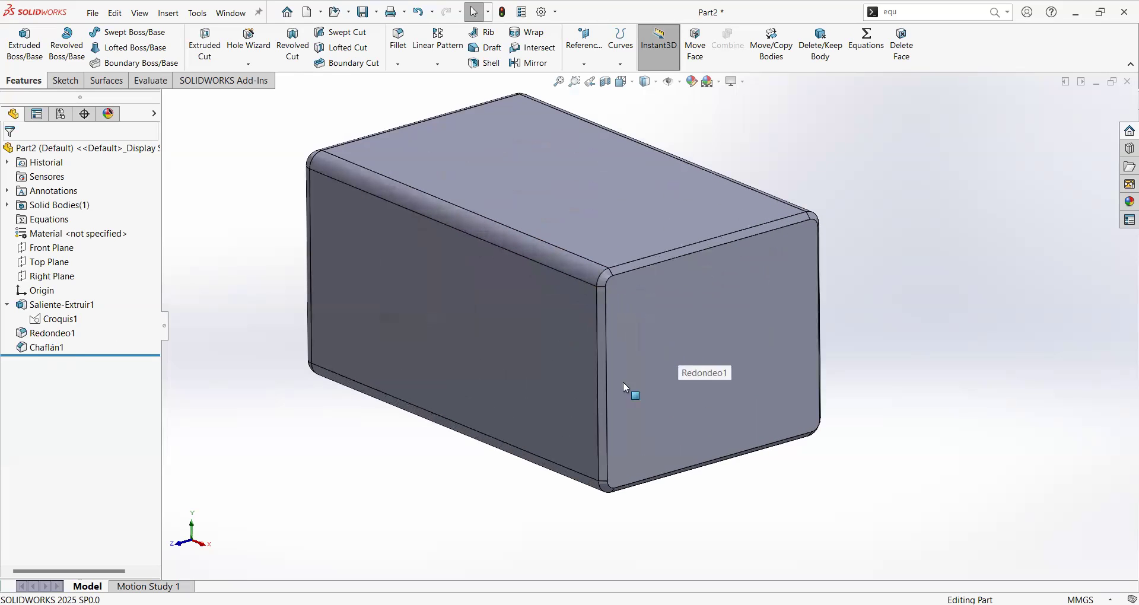